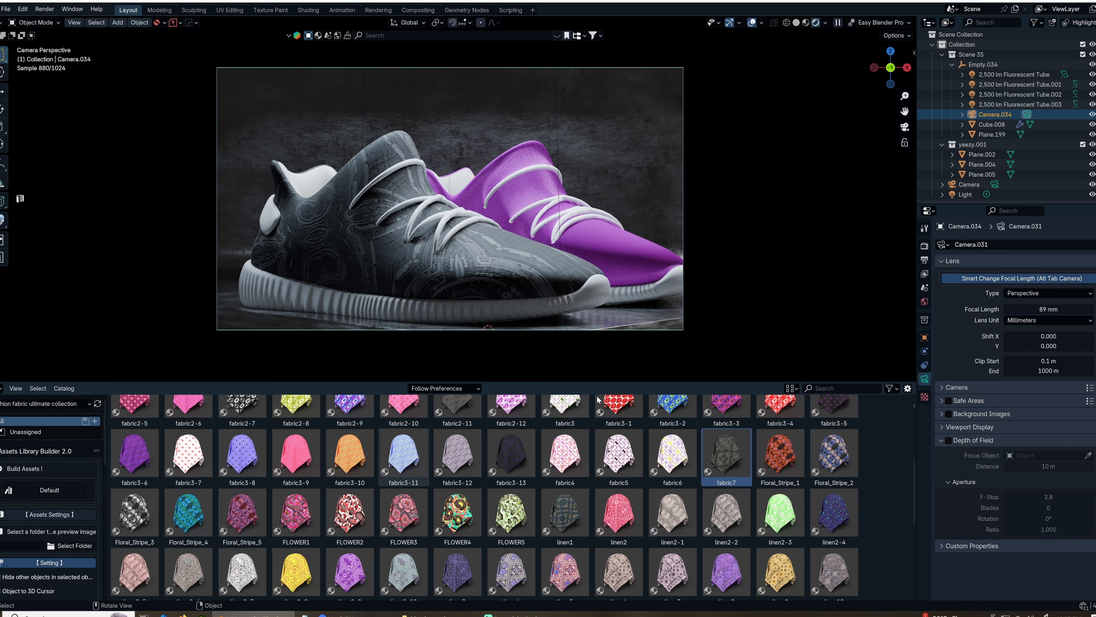
Apply the fabric7 material to the rear shoe's upper and the linen12 material to the laces of both shoes
{"action": "left_click_drag", "start_coordinate": [729, 454], "coordinate": [636, 250]}
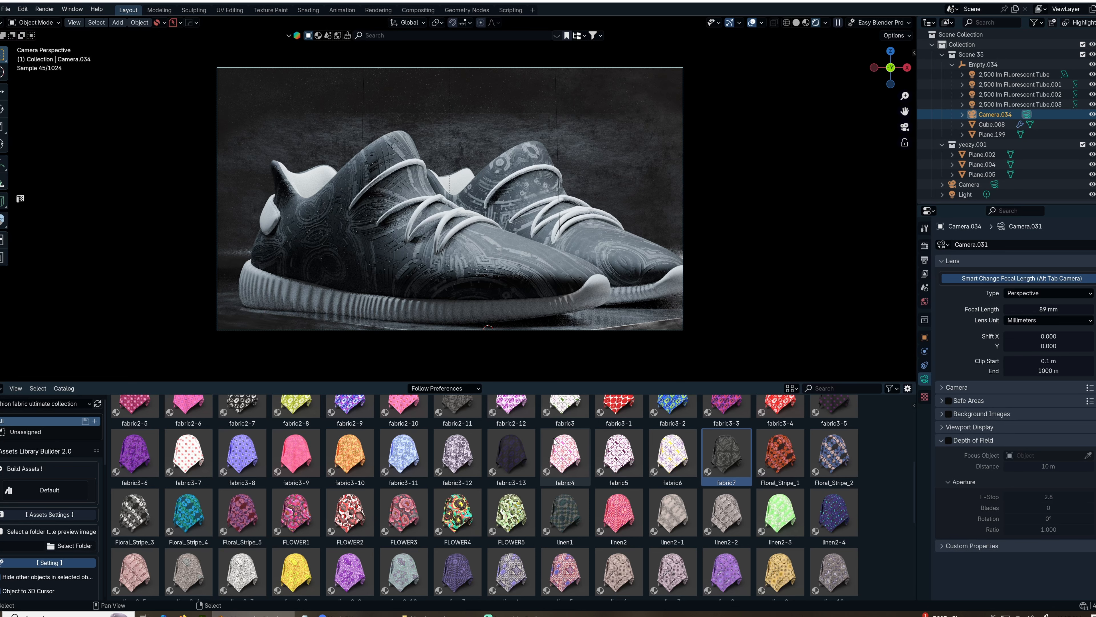
{"action": "scroll", "coordinate": [540, 471], "scroll_direction": "down", "scroll_amount": 3}
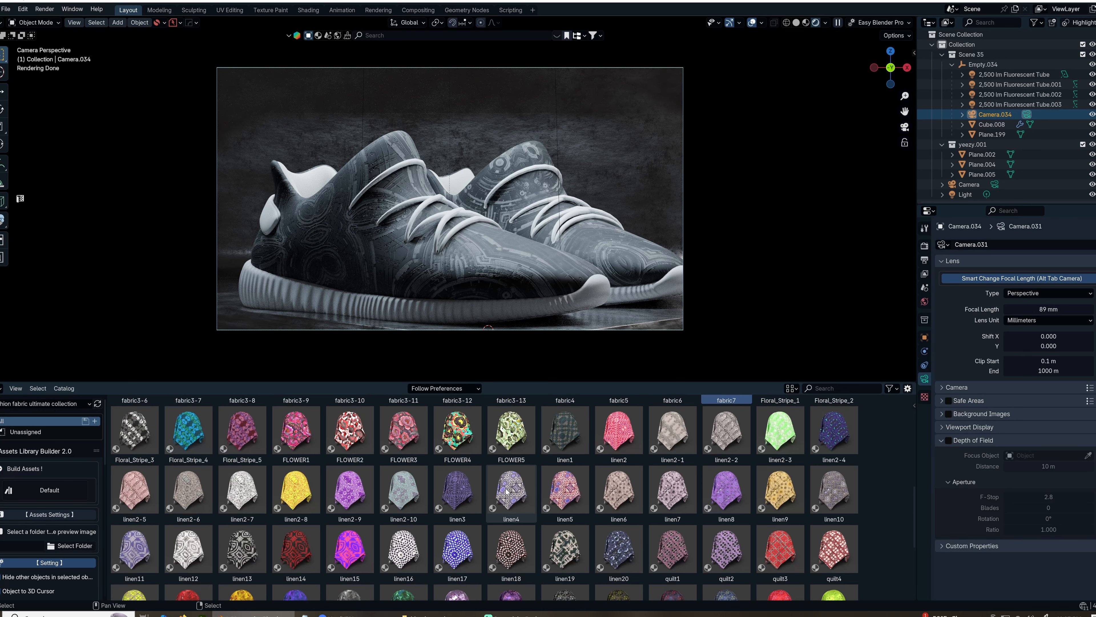
{"action": "scroll", "coordinate": [506, 491], "scroll_direction": "down", "scroll_amount": 2}
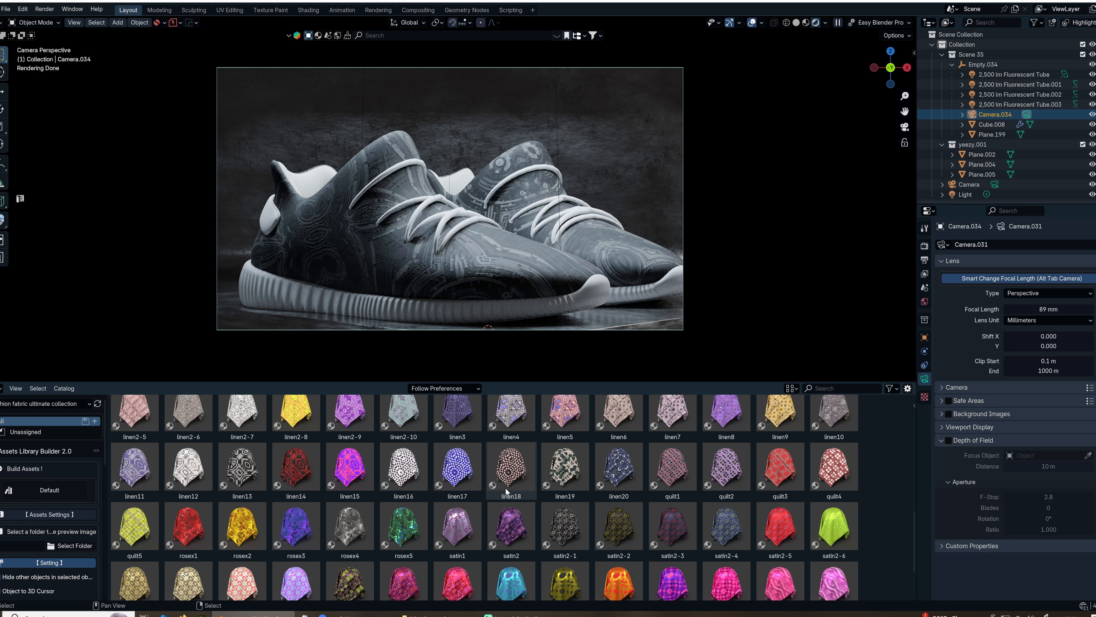
{"action": "scroll", "coordinate": [189, 477], "scroll_direction": "down", "scroll_amount": 1}
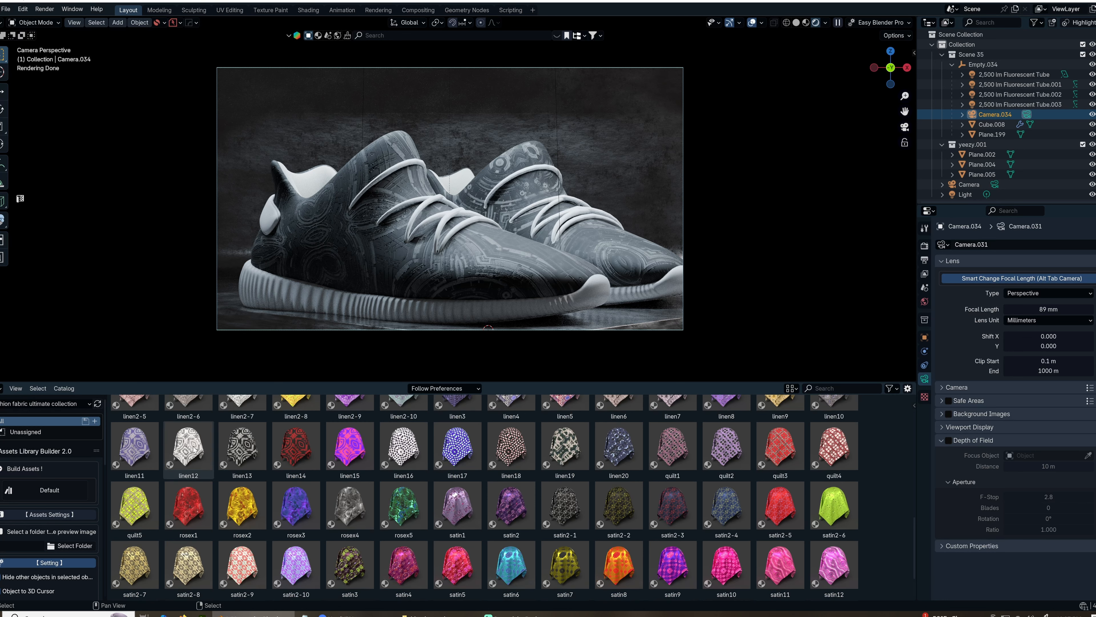
{"action": "left_click_drag", "start_coordinate": [194, 449], "coordinate": [413, 220]}
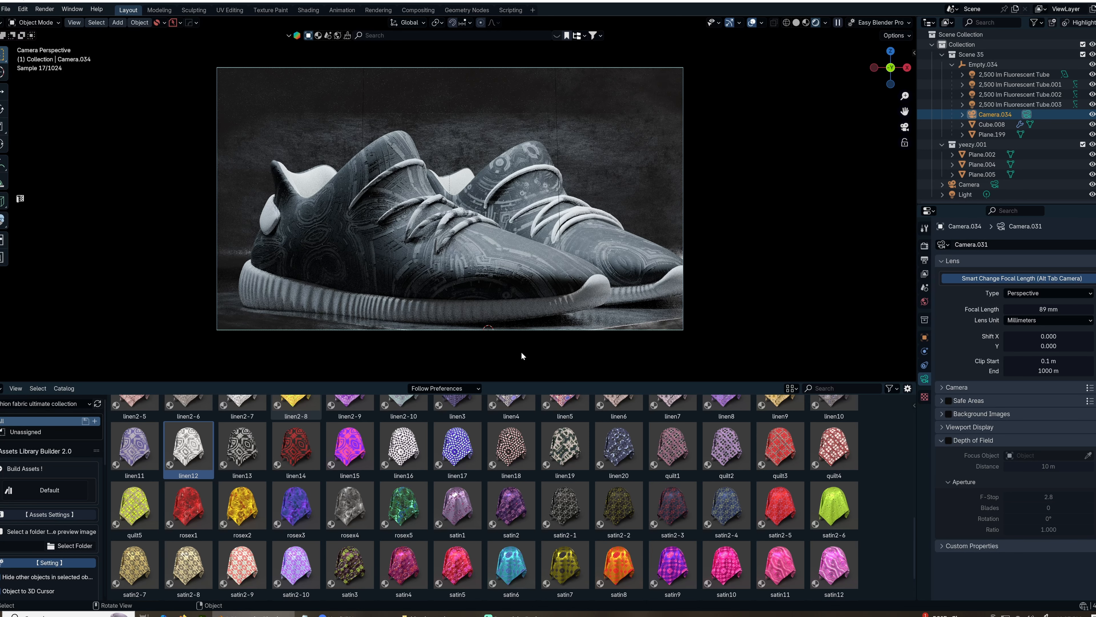
{"action": "left_click_drag", "start_coordinate": [188, 449], "coordinate": [540, 218]}
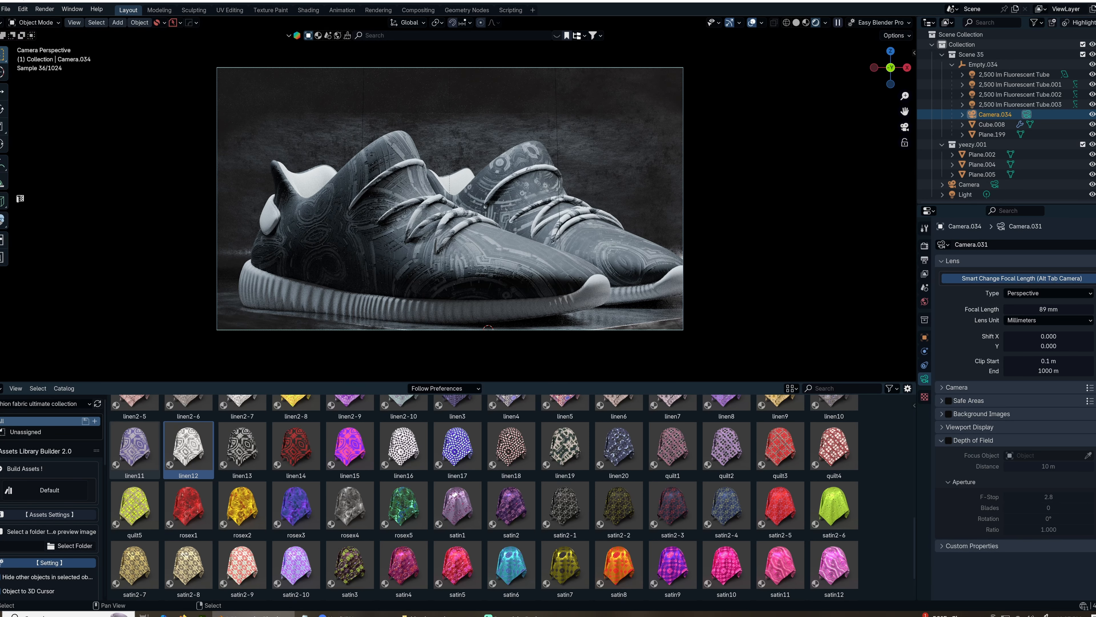
Switch the asset library from the fashion fabric ultimate collection to blendshot
{"action": "left_click", "coordinate": [29, 402]}
{"action": "left_click", "coordinate": [29, 403]}
{"action": "left_click", "coordinate": [43, 403]}
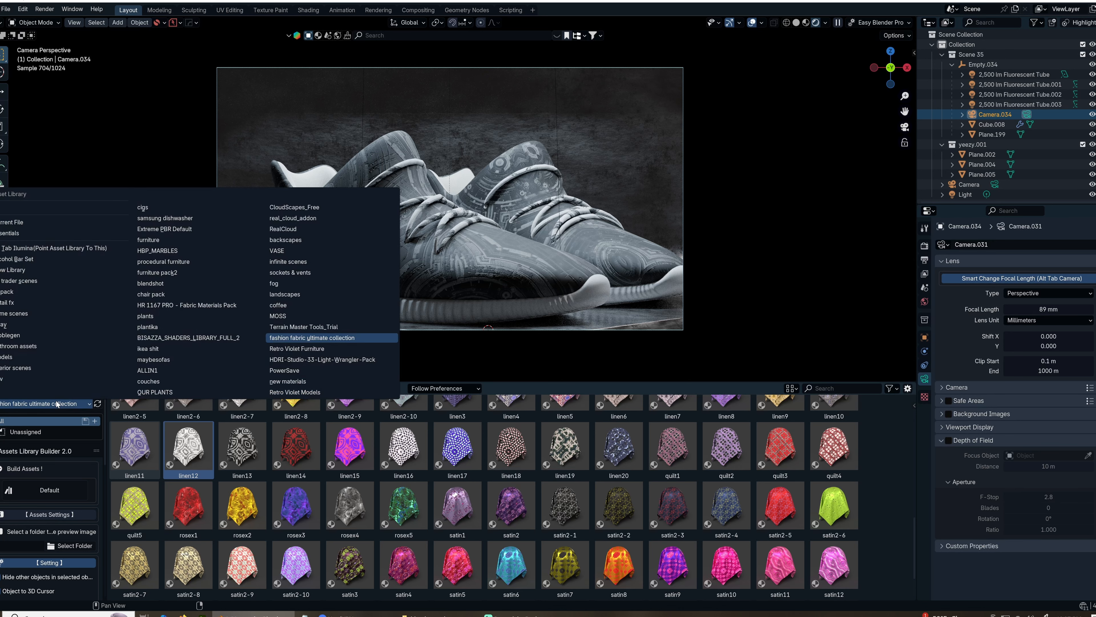
{"action": "left_click", "coordinate": [150, 283]}
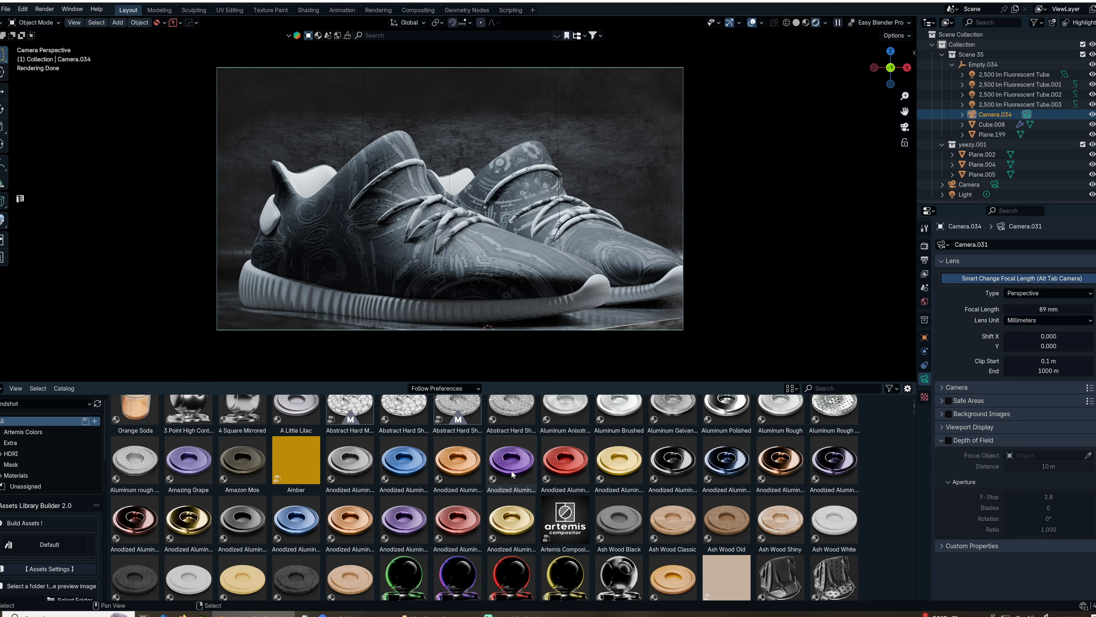
Apply the white Hard Shiny Plastic material to the front shoe's sole
{"action": "scroll", "coordinate": [635, 488], "scroll_direction": "down", "scroll_amount": 10}
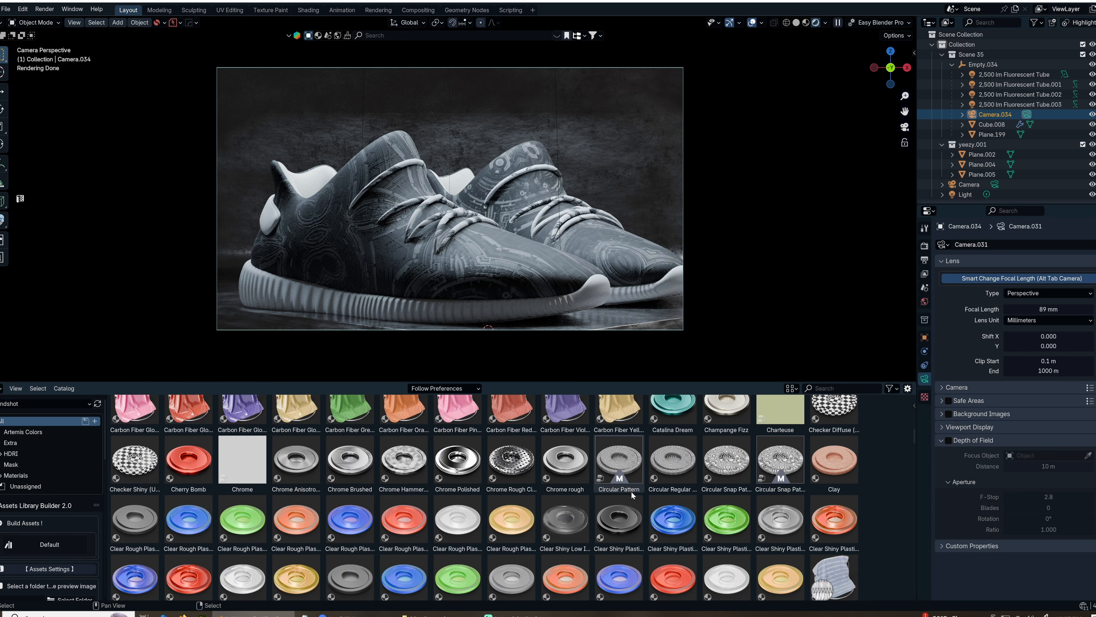
{"action": "scroll", "coordinate": [631, 491], "scroll_direction": "down", "scroll_amount": 10}
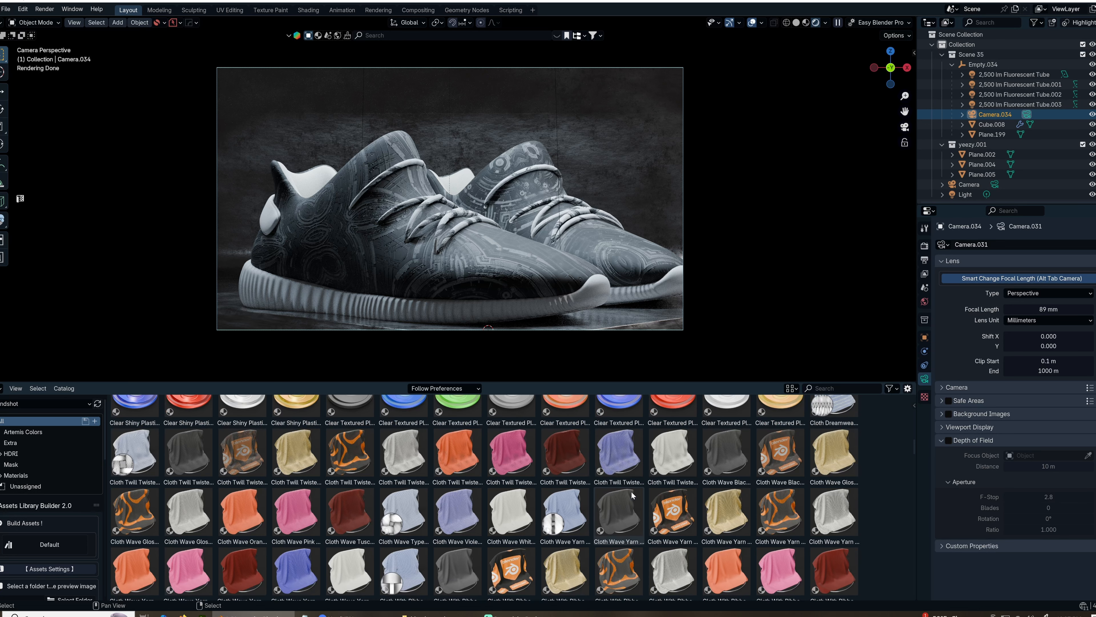
{"action": "scroll", "coordinate": [631, 491], "scroll_direction": "down", "scroll_amount": 5}
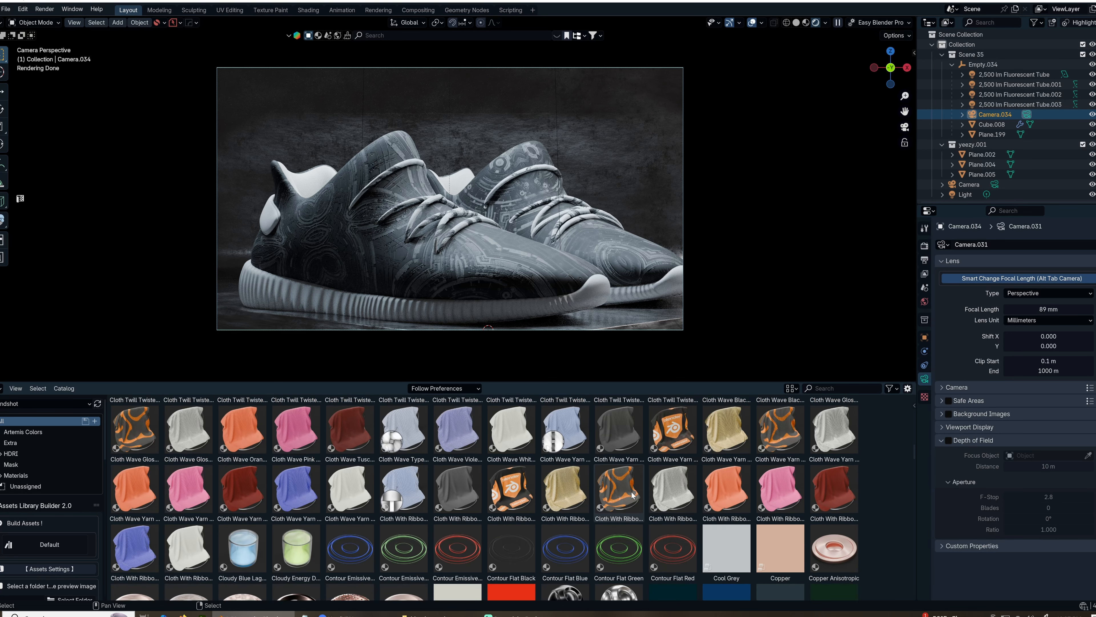
{"action": "scroll", "coordinate": [532, 501], "scroll_direction": "down", "scroll_amount": 6}
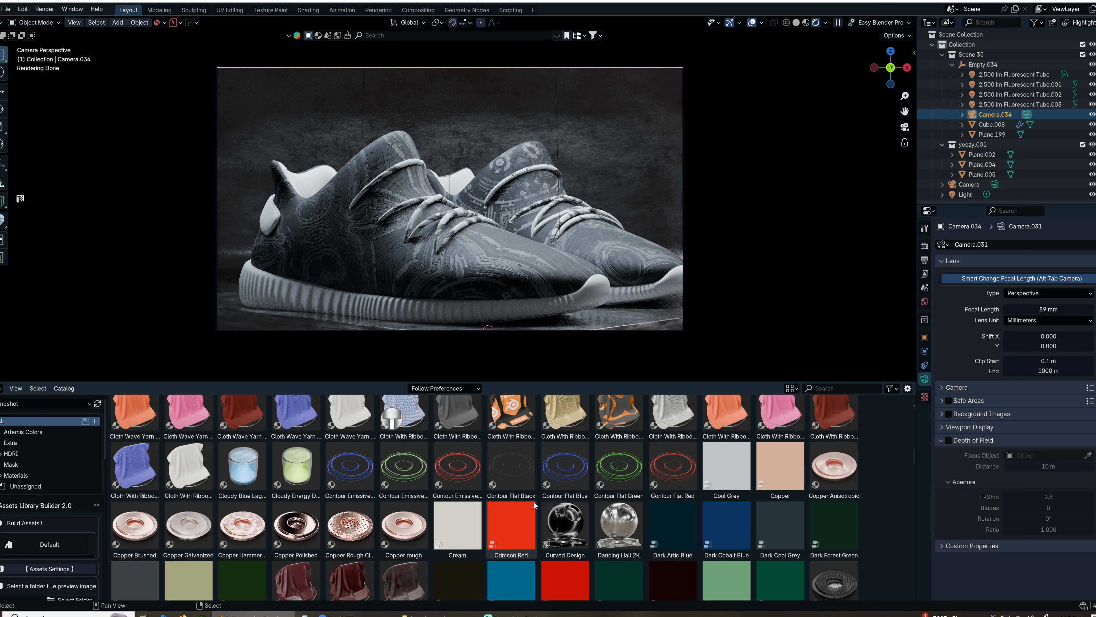
{"action": "scroll", "coordinate": [533, 500], "scroll_direction": "down", "scroll_amount": 5}
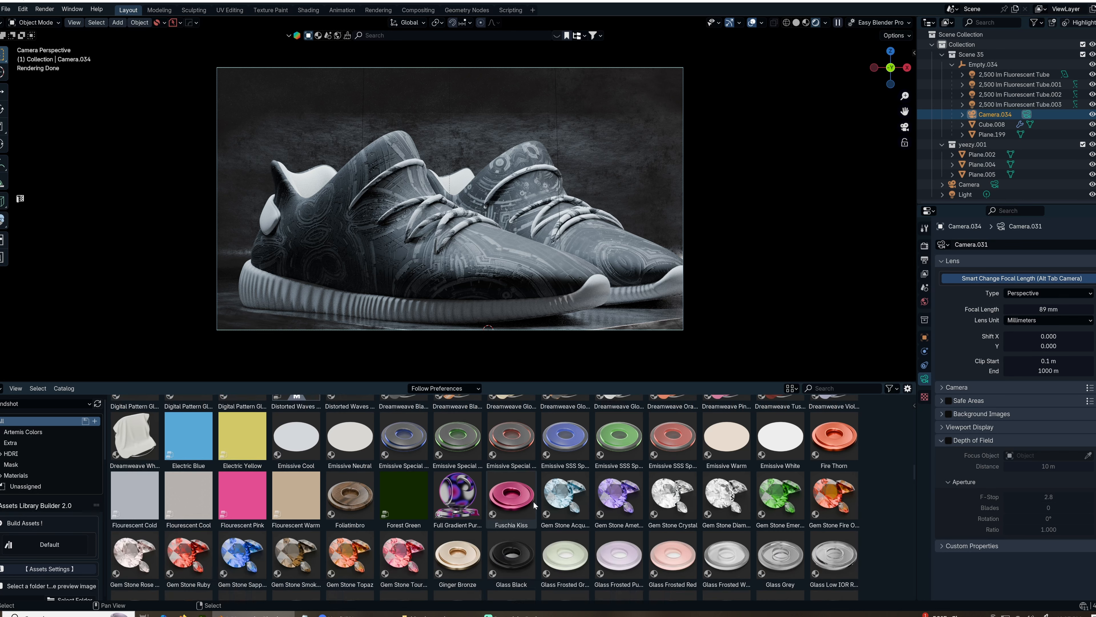
{"action": "scroll", "coordinate": [359, 522], "scroll_direction": "down", "scroll_amount": 5}
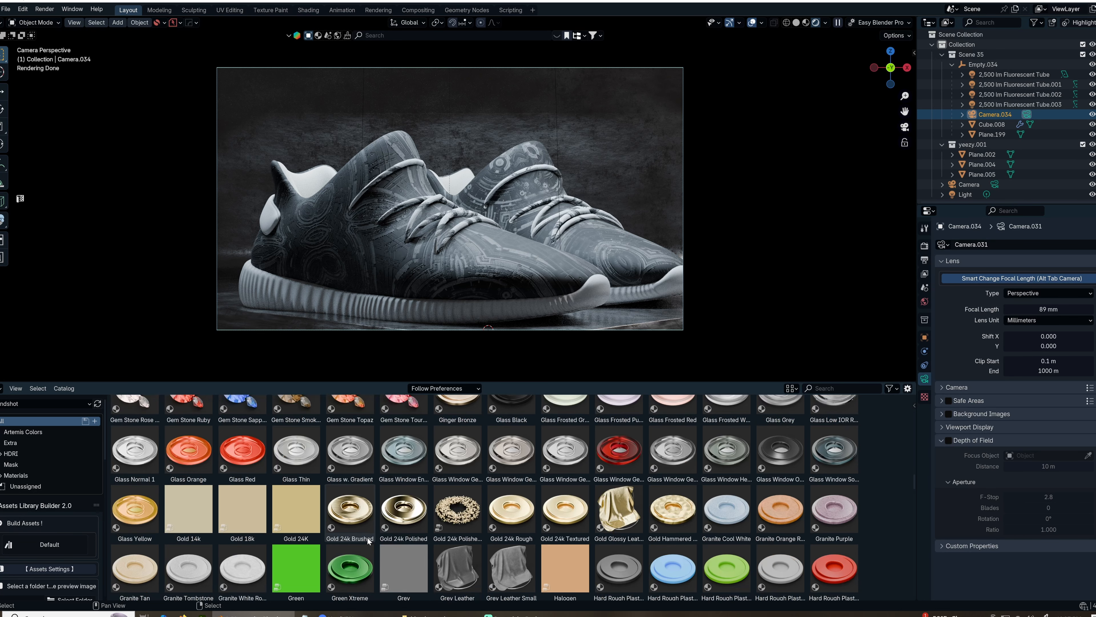
{"action": "scroll", "coordinate": [551, 494], "scroll_direction": "down", "scroll_amount": 2}
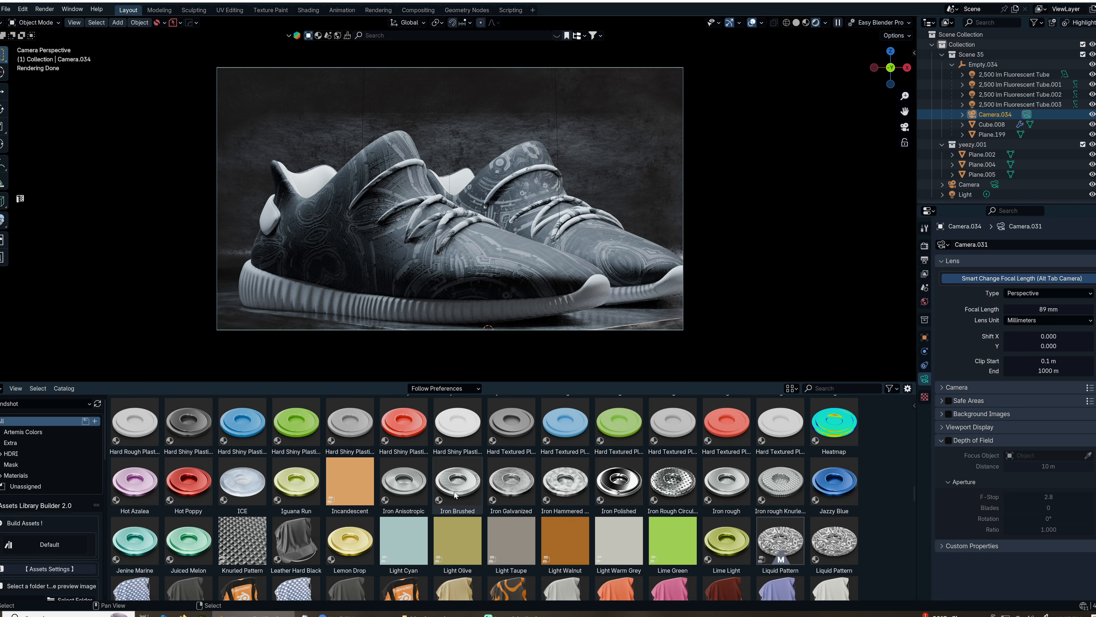
{"action": "left_click_drag", "start_coordinate": [475, 422], "coordinate": [282, 316]}
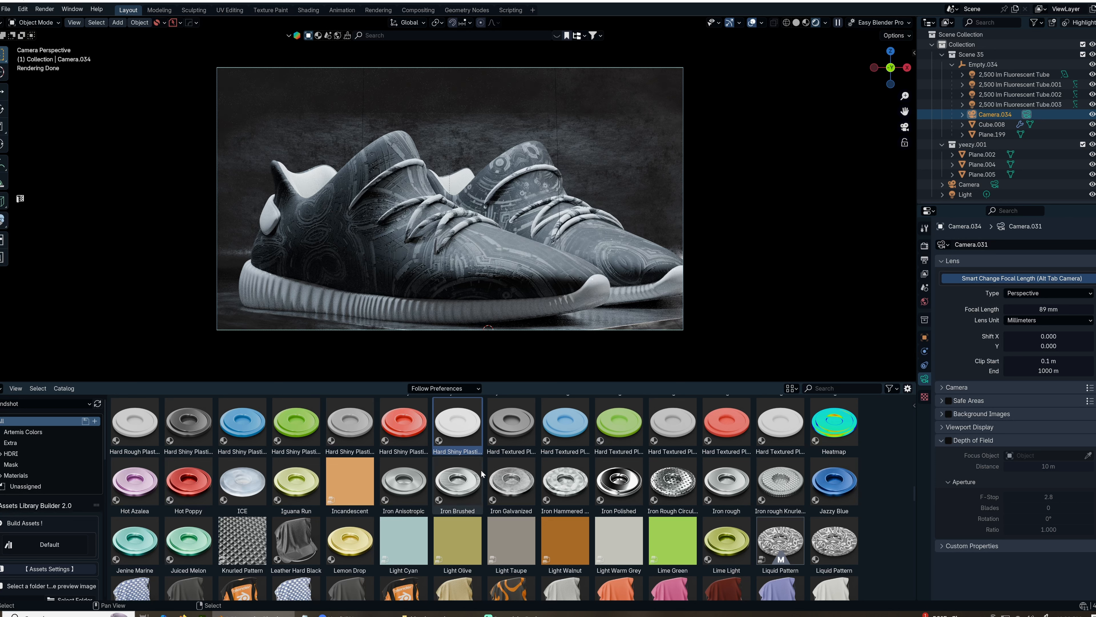
Try the Plastic Polypropylene material on the front shoe's sole
{"action": "scroll", "coordinate": [552, 472], "scroll_direction": "down", "scroll_amount": 3}
{"action": "scroll", "coordinate": [551, 471], "scroll_direction": "down", "scroll_amount": 5}
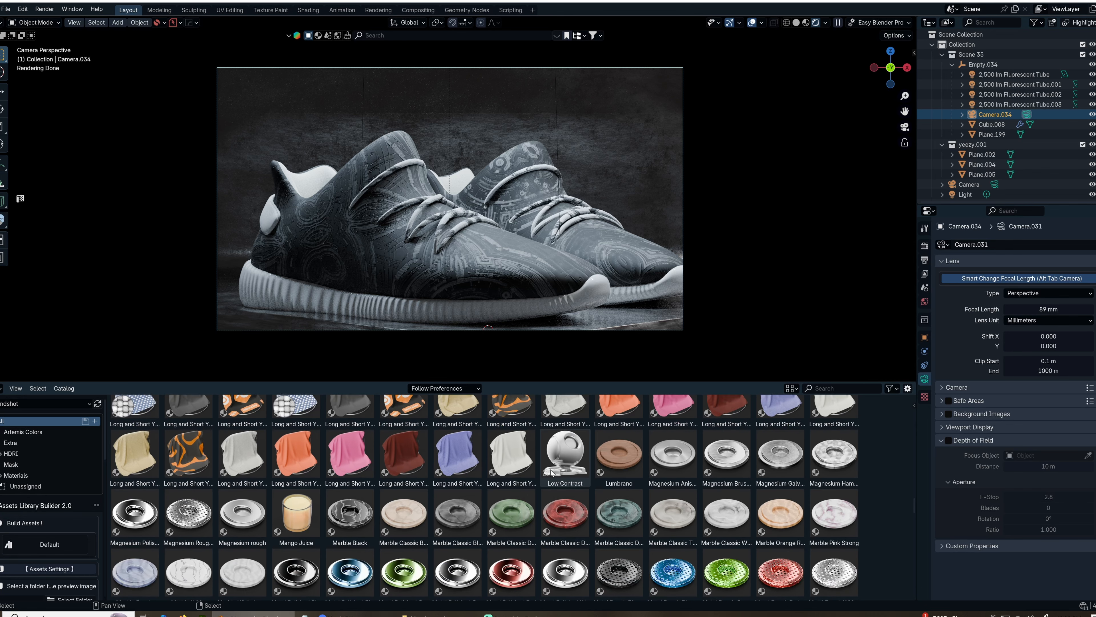
{"action": "scroll", "coordinate": [551, 472], "scroll_direction": "down", "scroll_amount": 8}
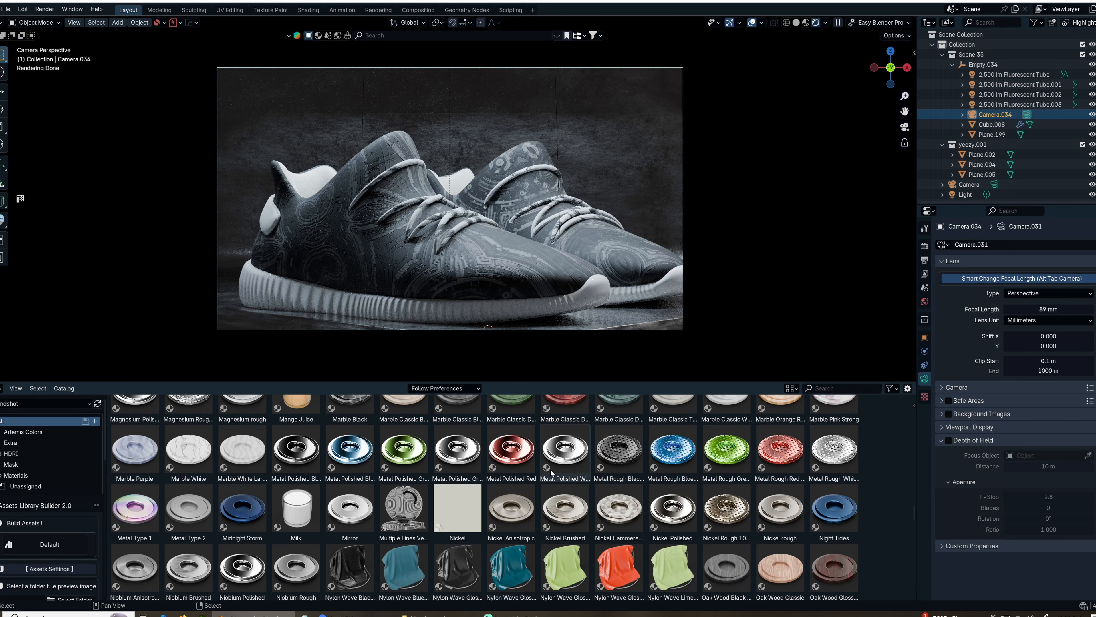
{"action": "scroll", "coordinate": [552, 472], "scroll_direction": "down", "scroll_amount": 2}
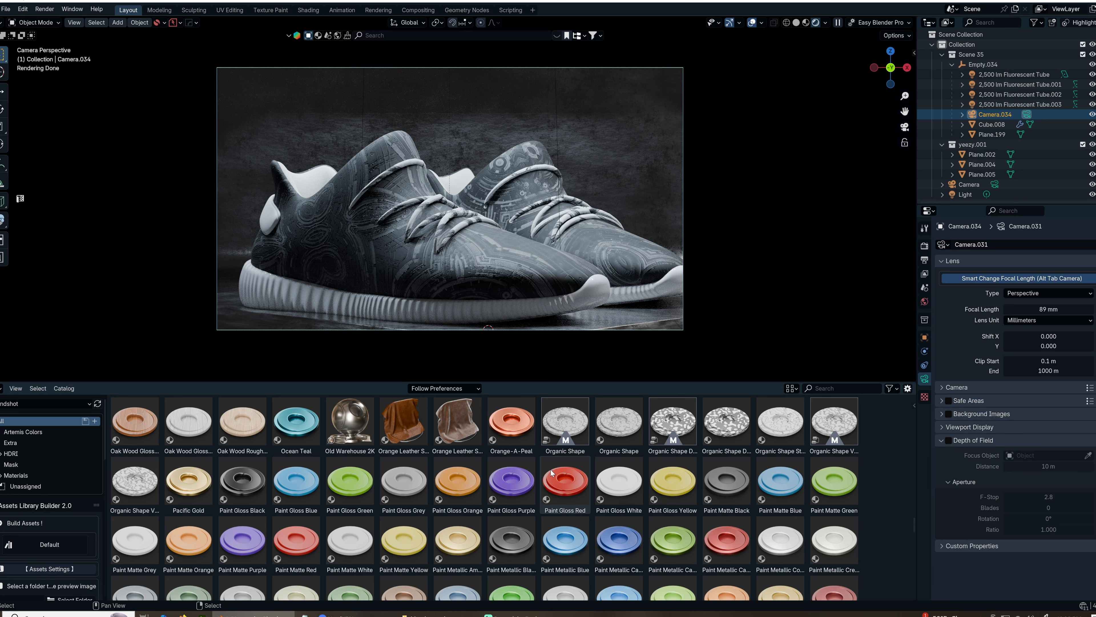
{"action": "scroll", "coordinate": [551, 472], "scroll_direction": "down", "scroll_amount": 5}
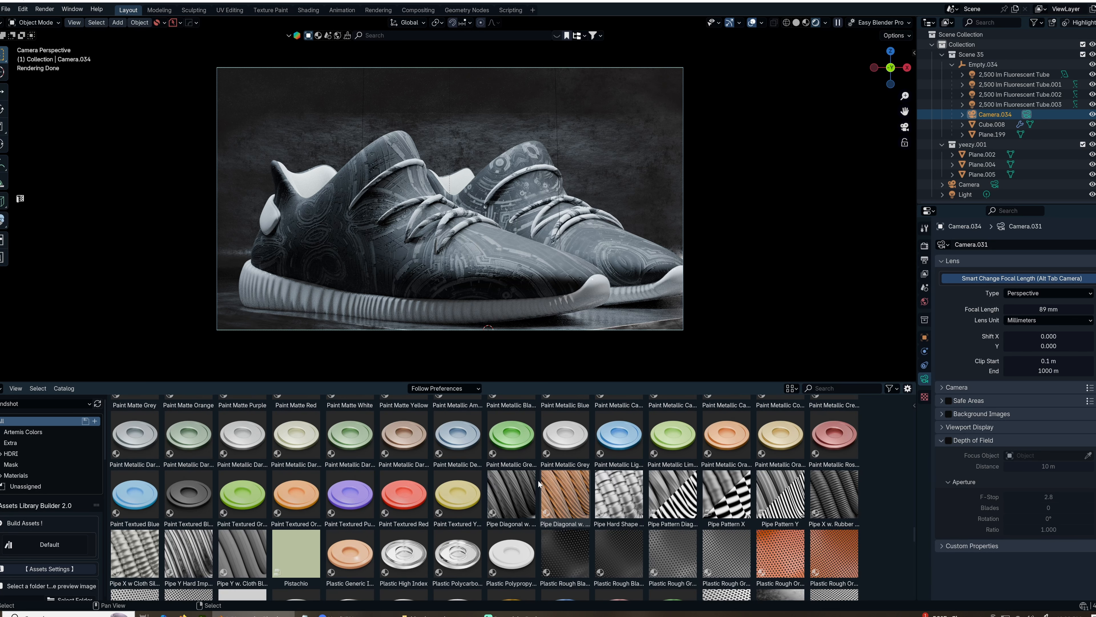
{"action": "scroll", "coordinate": [540, 483], "scroll_direction": "down", "scroll_amount": 3}
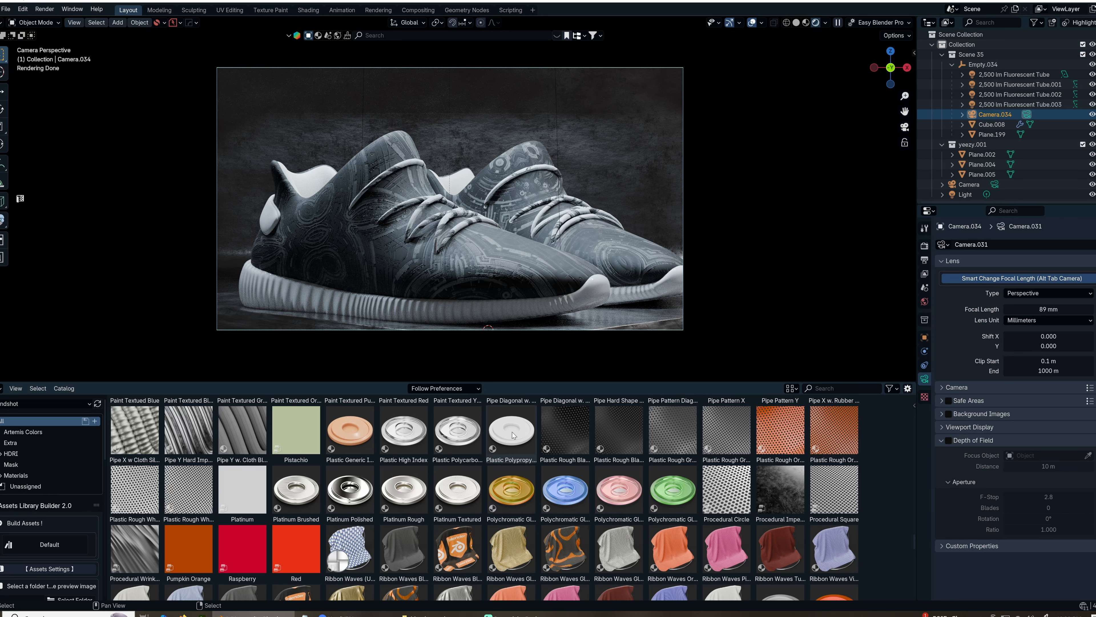
{"action": "left_click_drag", "start_coordinate": [521, 443], "coordinate": [267, 294]}
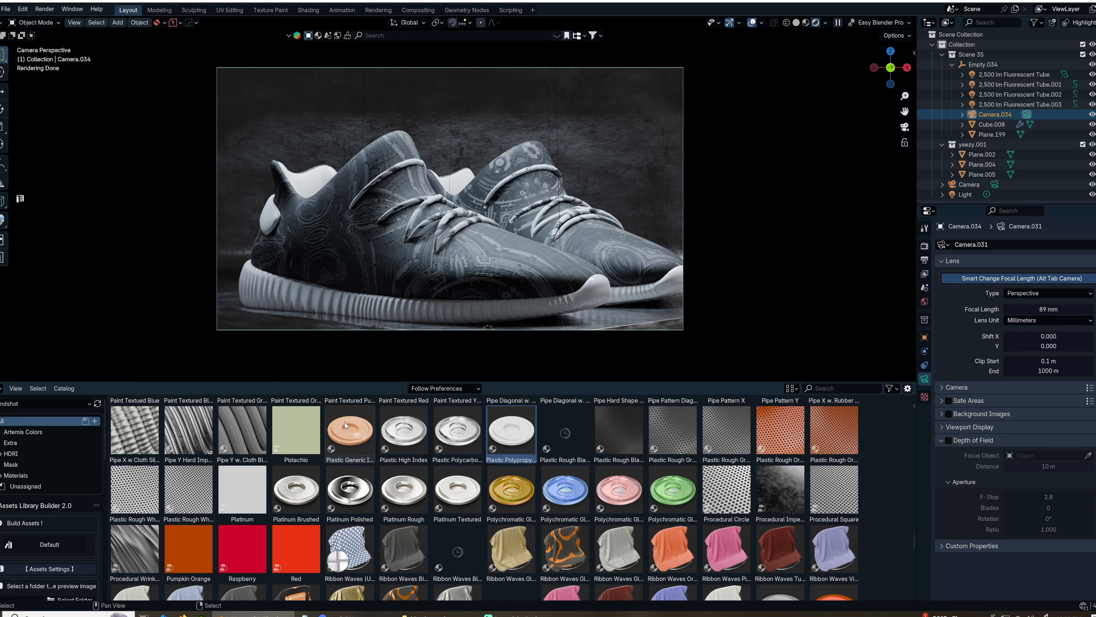
Apply the white Rubber Classic material to the front shoe's sole
{"action": "scroll", "coordinate": [413, 453], "scroll_direction": "down", "scroll_amount": 5}
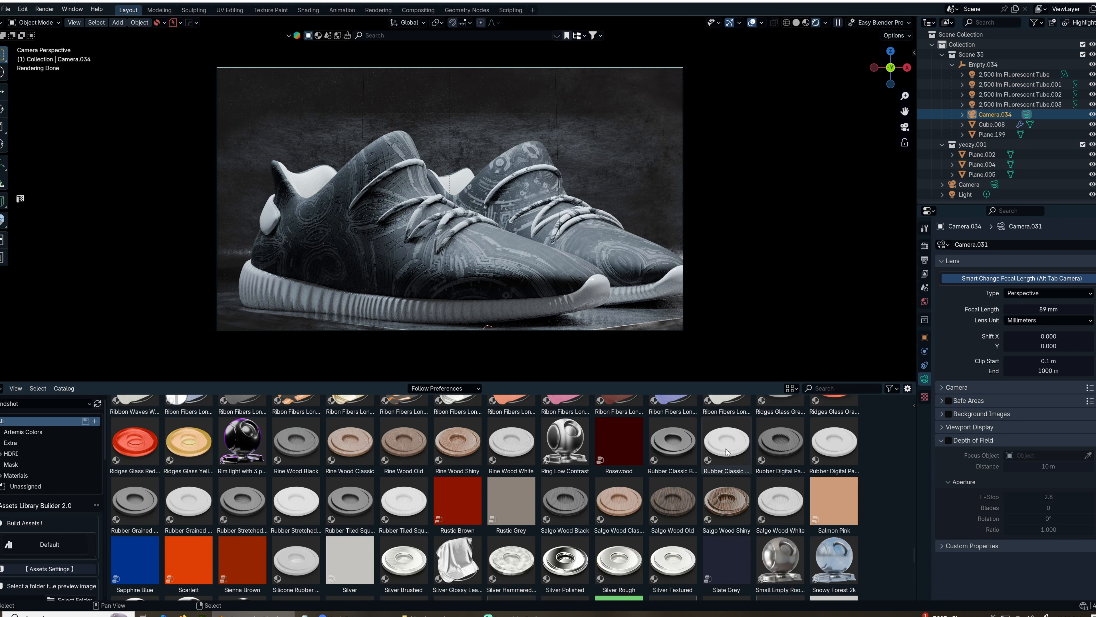
{"action": "left_click_drag", "start_coordinate": [725, 442], "coordinate": [267, 291]}
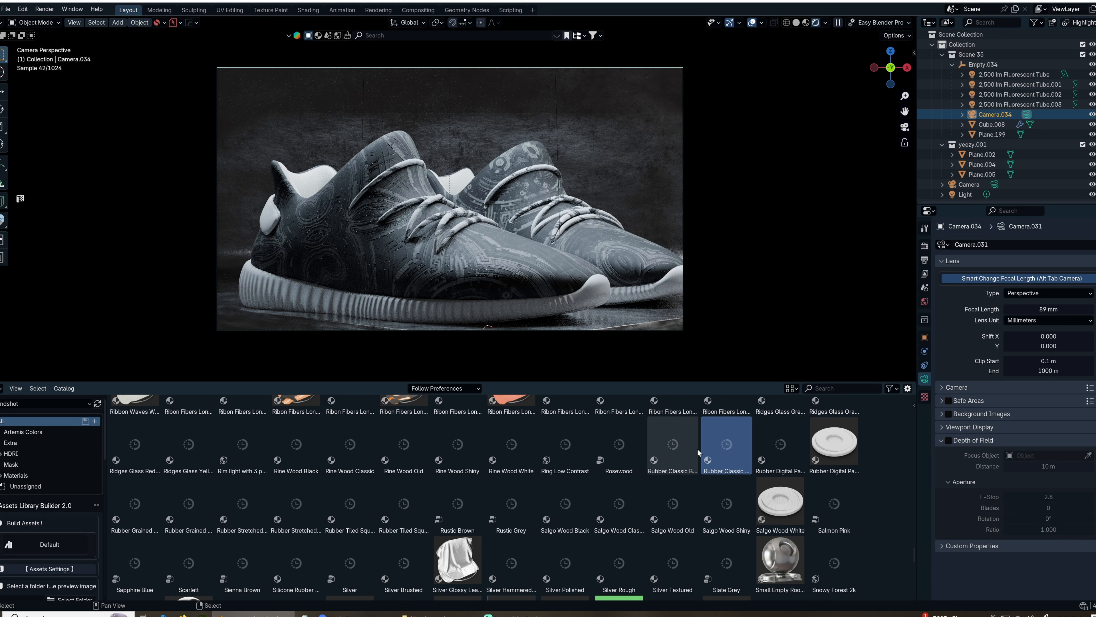
Apply the Cloth Wave White material to the heel tab of the front shoe
{"action": "scroll", "coordinate": [696, 461], "scroll_direction": "up", "scroll_amount": 2}
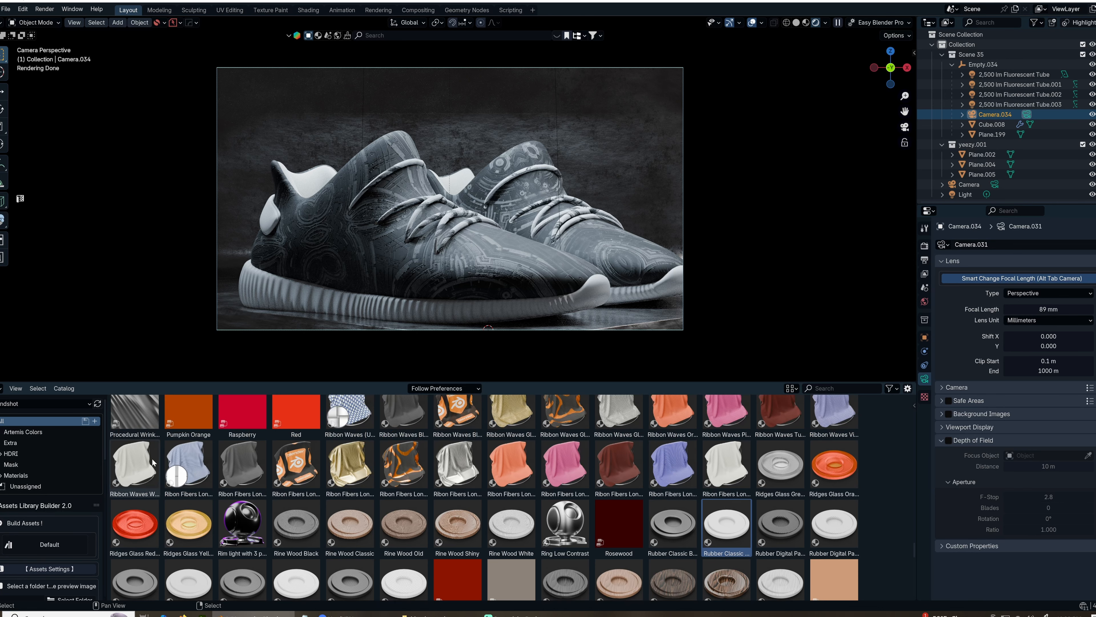
{"action": "scroll", "coordinate": [151, 460], "scroll_direction": "up", "scroll_amount": 2}
{"action": "scroll", "coordinate": [410, 489], "scroll_direction": "up", "scroll_amount": 2}
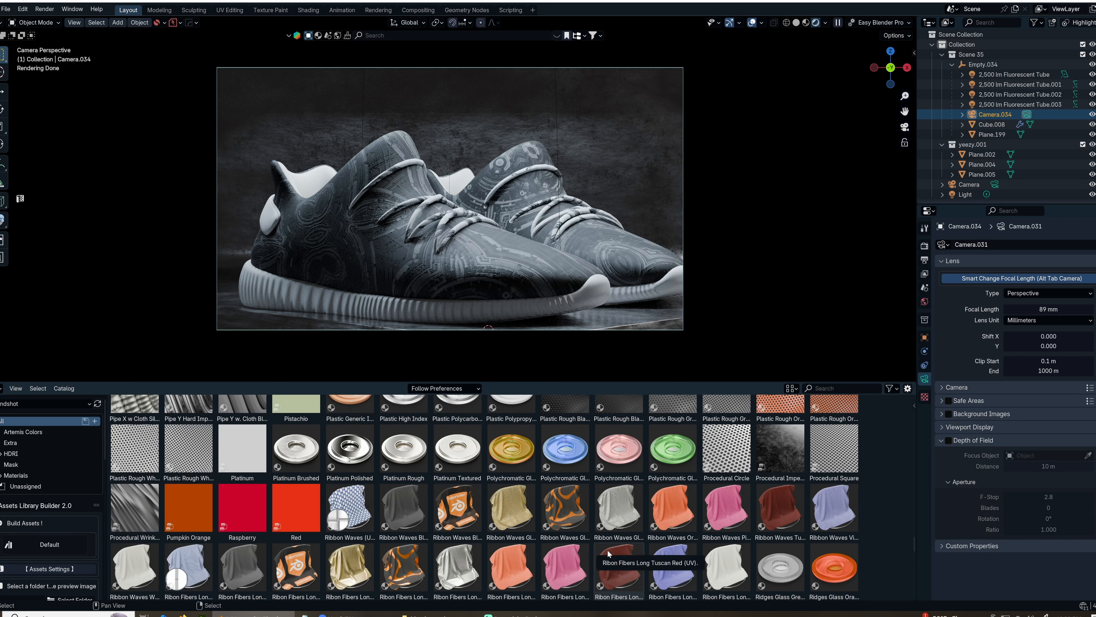
{"action": "scroll", "coordinate": [591, 548], "scroll_direction": "up", "scroll_amount": 5}
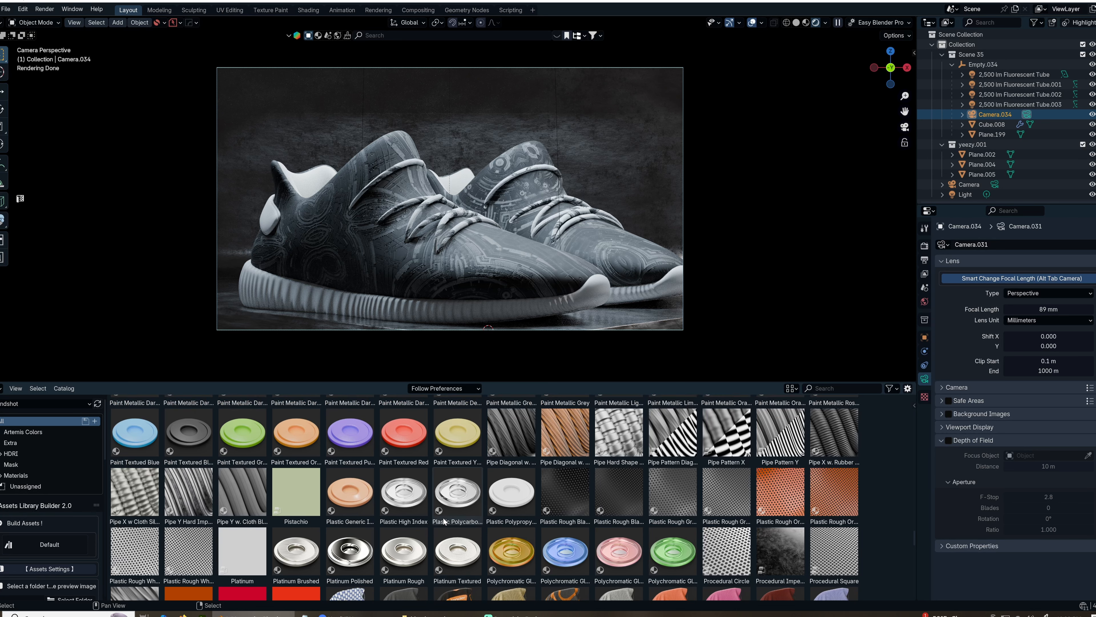
{"action": "scroll", "coordinate": [451, 508], "scroll_direction": "up", "scroll_amount": 8}
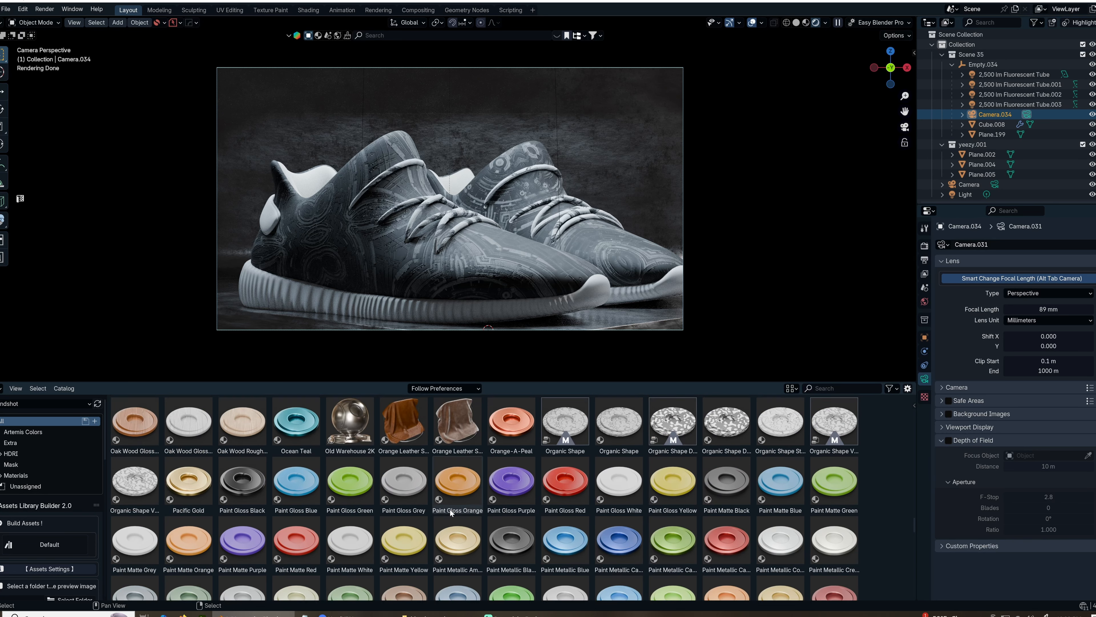
{"action": "scroll", "coordinate": [451, 509], "scroll_direction": "up", "scroll_amount": 10}
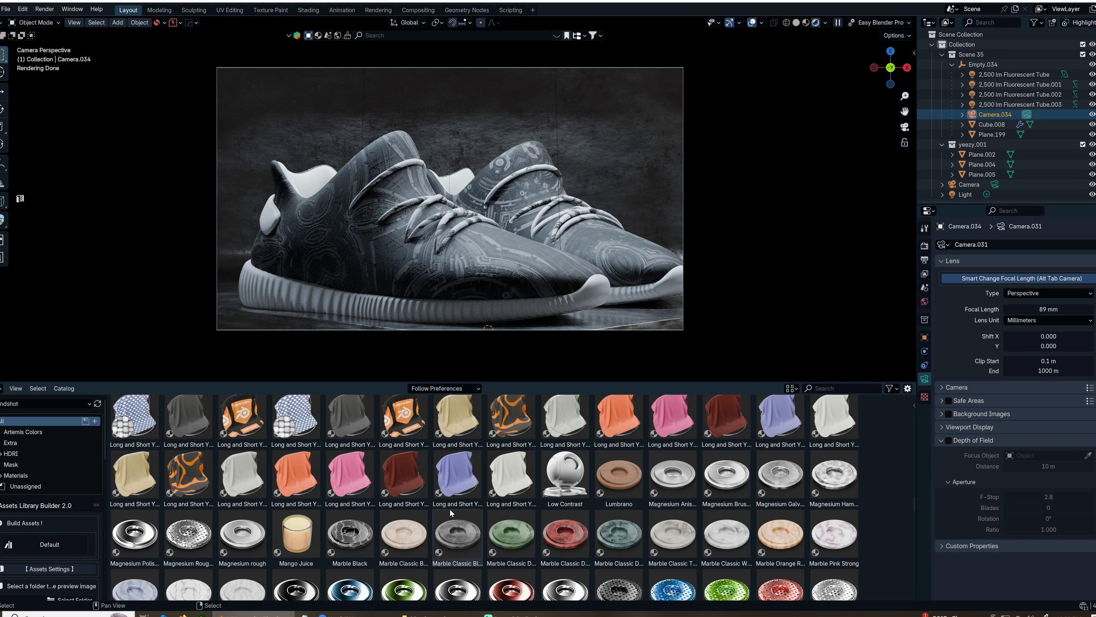
{"action": "scroll", "coordinate": [449, 510], "scroll_direction": "up", "scroll_amount": 10}
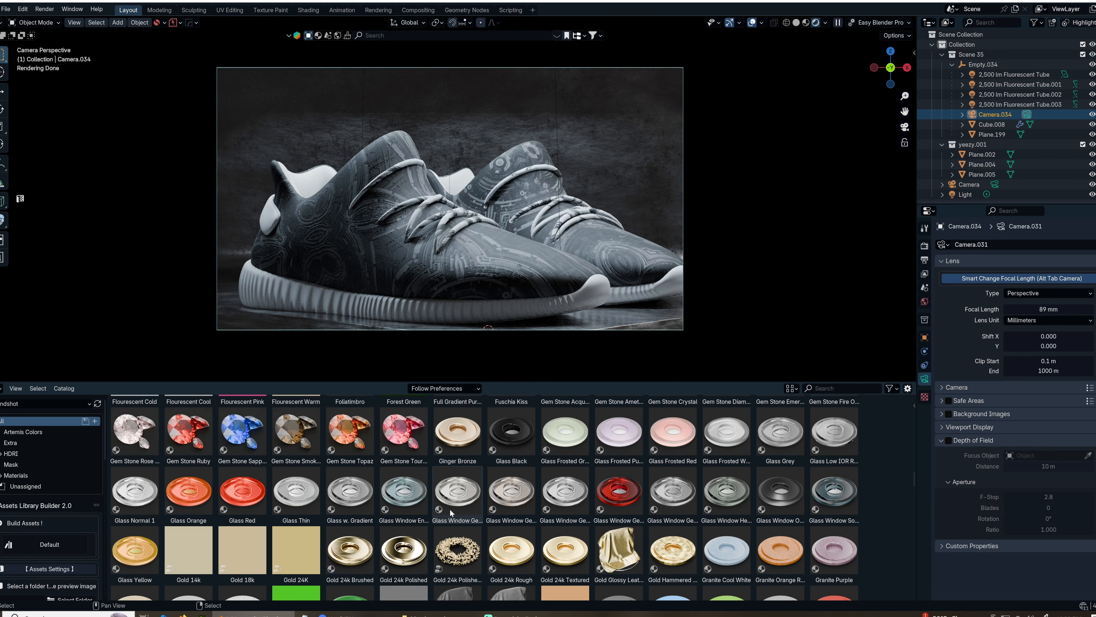
{"action": "scroll", "coordinate": [450, 510], "scroll_direction": "up", "scroll_amount": 4}
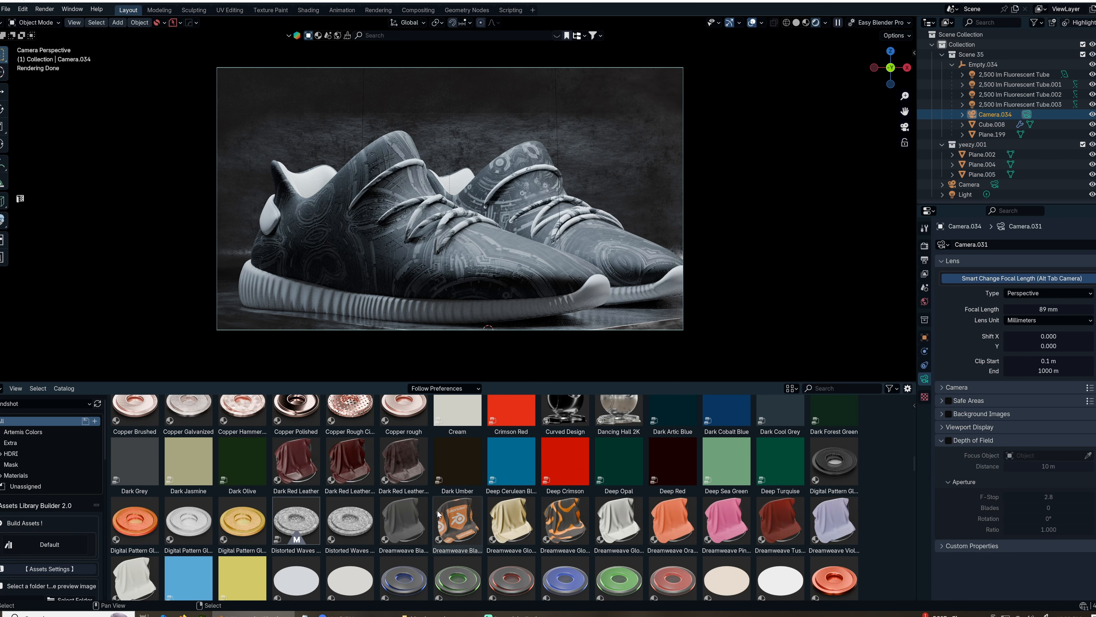
{"action": "scroll", "coordinate": [428, 510], "scroll_direction": "up", "scroll_amount": 4}
{"action": "scroll", "coordinate": [427, 512], "scroll_direction": "up", "scroll_amount": 3}
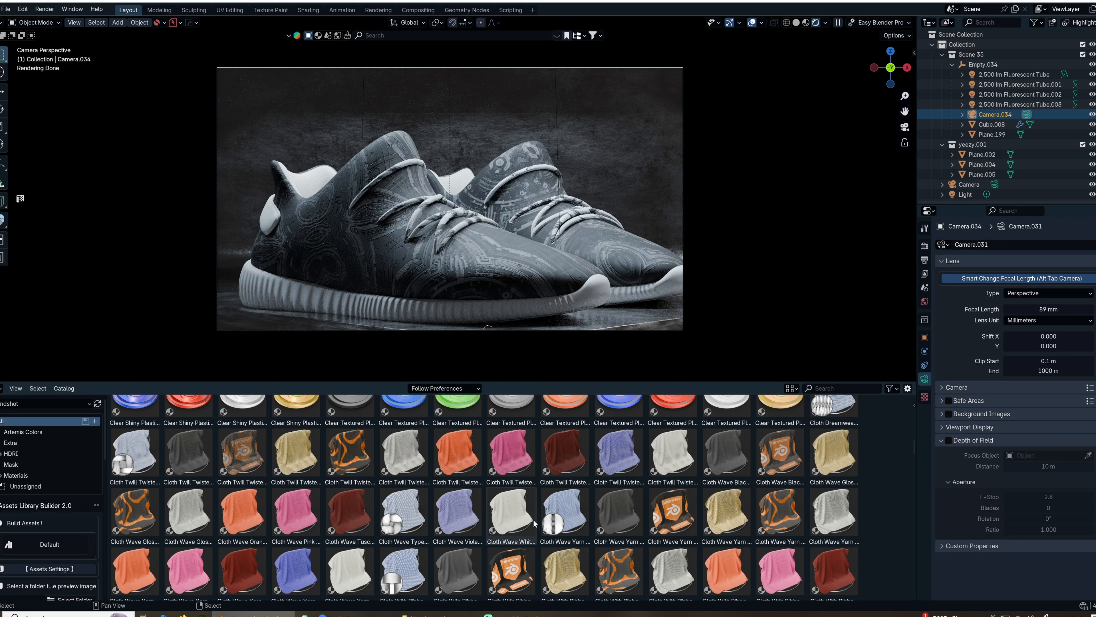
{"action": "left_click", "coordinate": [508, 513]}
{"action": "left_click_drag", "start_coordinate": [510, 516], "coordinate": [271, 219]}
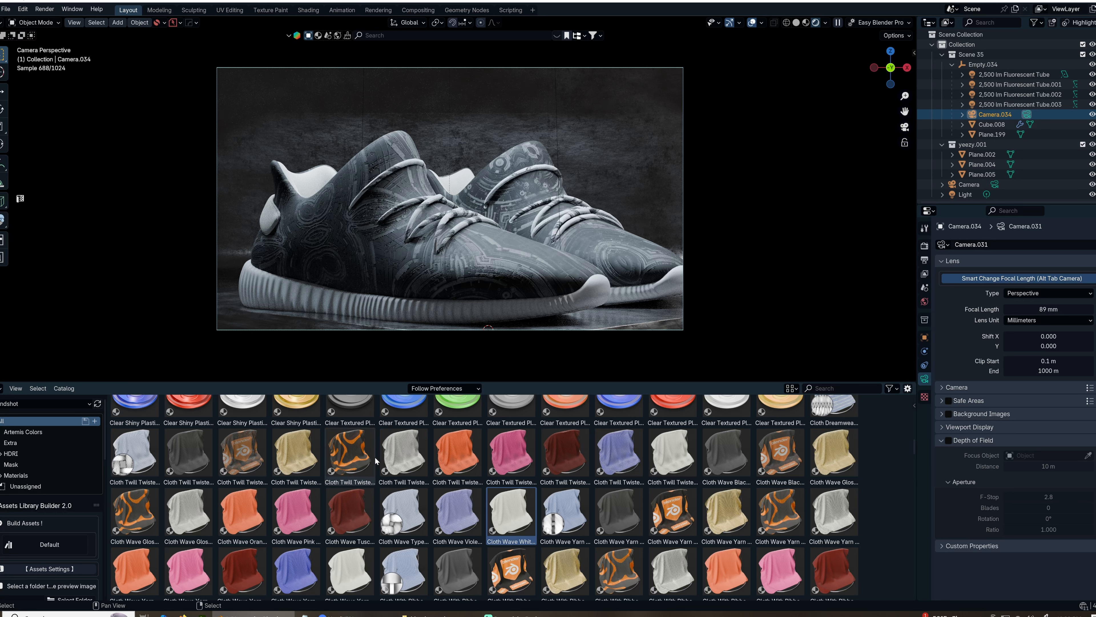
Apply the white Cloth Twill material to the inner linings of both the front and rear shoes
{"action": "scroll", "coordinate": [325, 499], "scroll_direction": "up", "scroll_amount": 1}
{"action": "scroll", "coordinate": [325, 499], "scroll_direction": "up", "scroll_amount": 1}
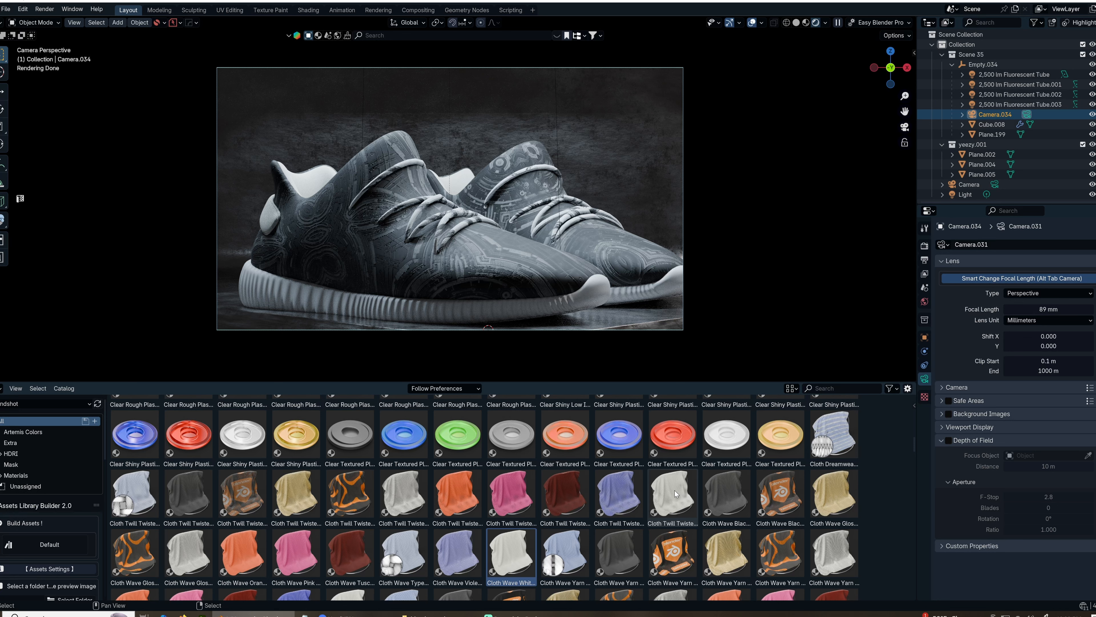
{"action": "scroll", "coordinate": [675, 490], "scroll_direction": "down", "scroll_amount": 2}
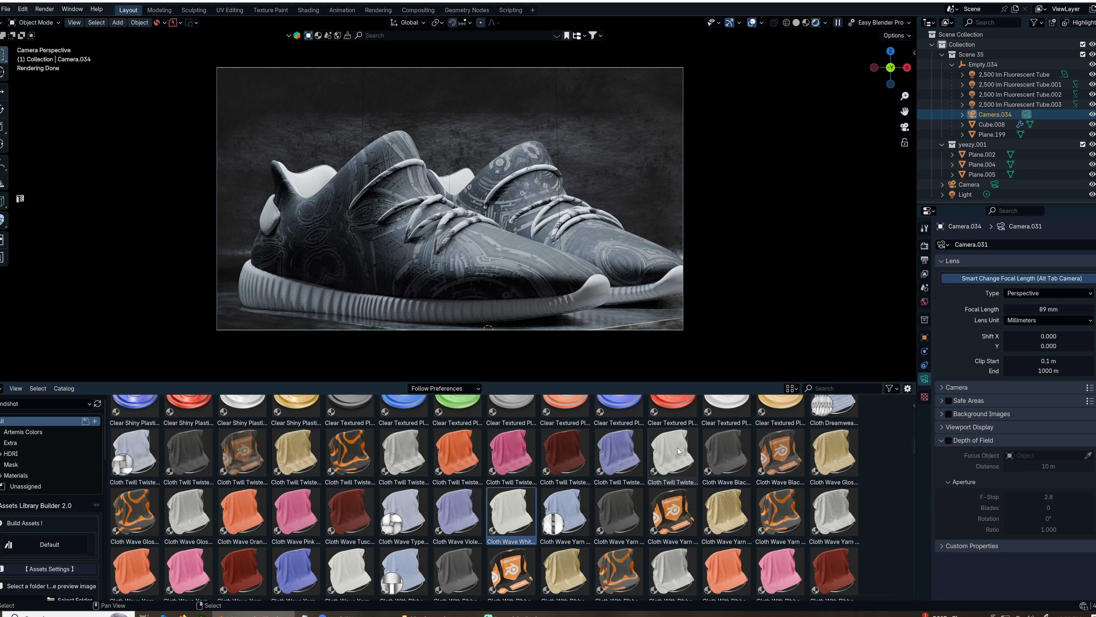
{"action": "scroll", "coordinate": [677, 447], "scroll_direction": "down", "scroll_amount": 3}
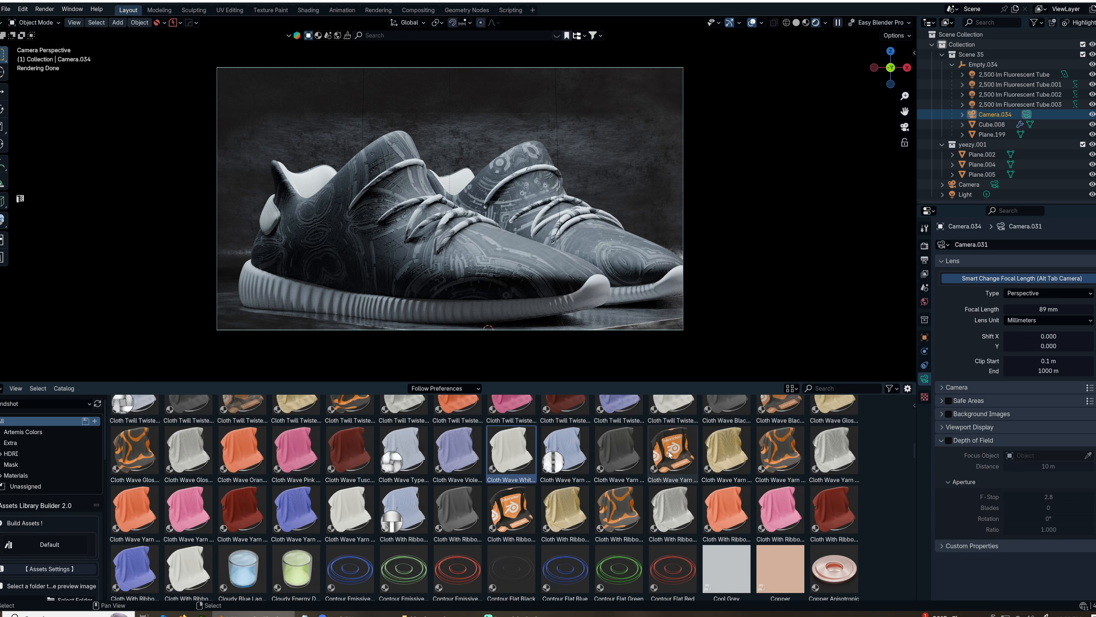
{"action": "scroll", "coordinate": [676, 454], "scroll_direction": "up", "scroll_amount": 2}
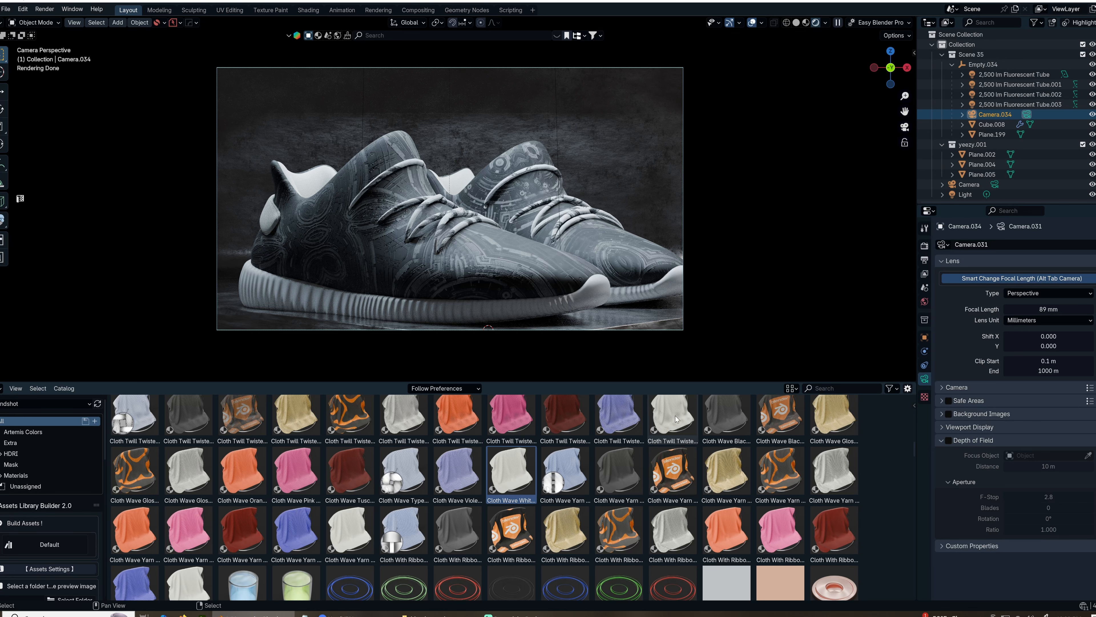
{"action": "left_click_drag", "start_coordinate": [673, 423], "coordinate": [305, 175]}
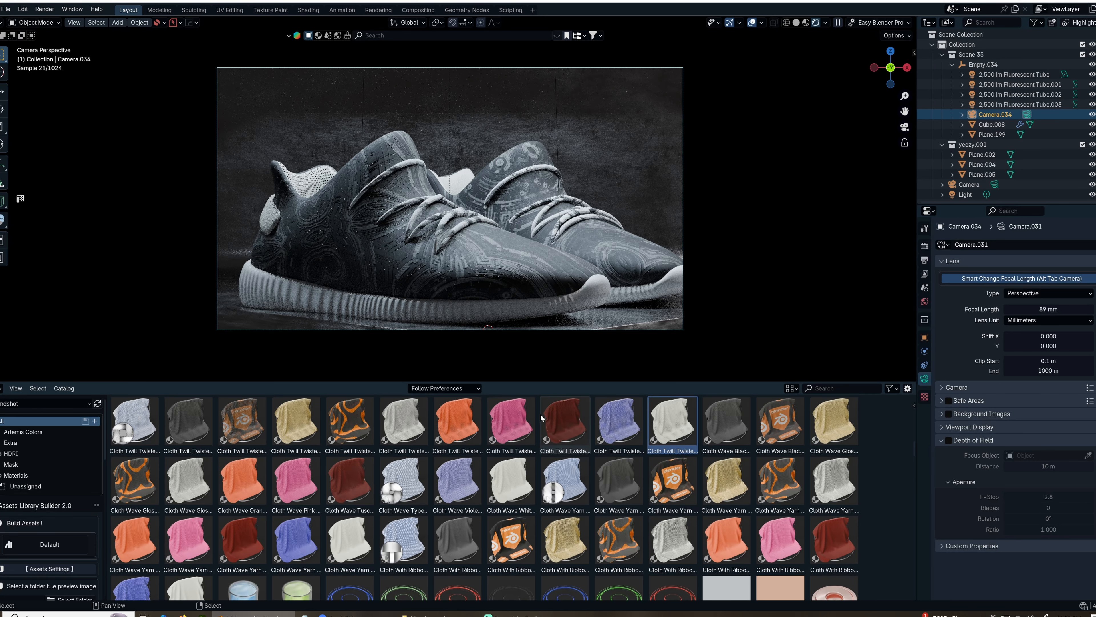
{"action": "left_click_drag", "start_coordinate": [664, 426], "coordinate": [402, 129]}
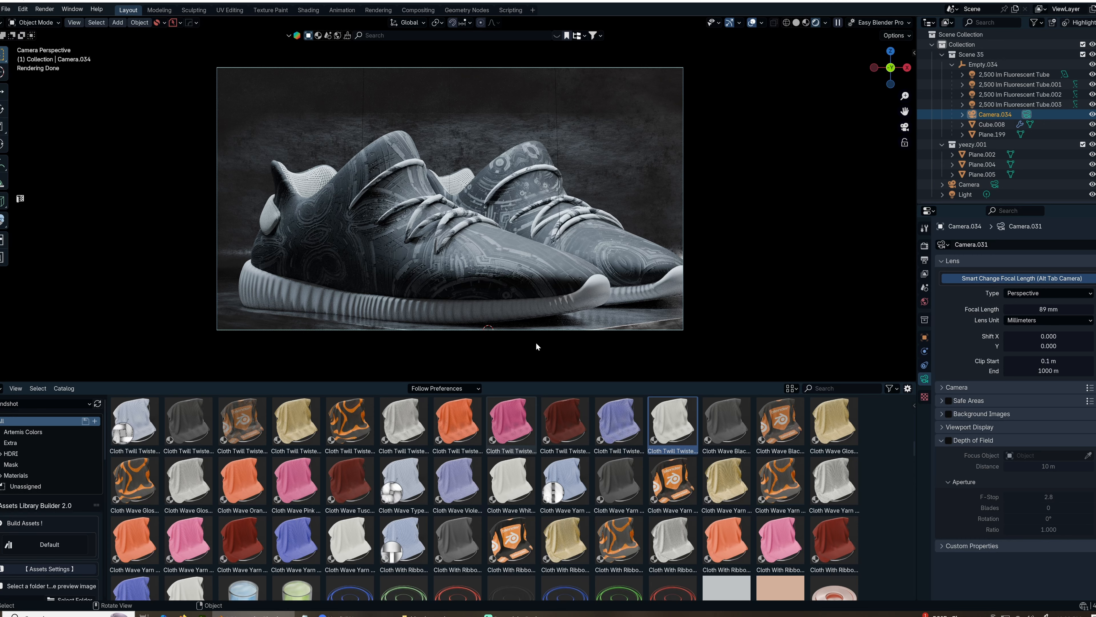
Set the camera's focal length to 55 mm and save the file
{"action": "left_click_drag", "start_coordinate": [1051, 309], "coordinate": [1001, 309]}
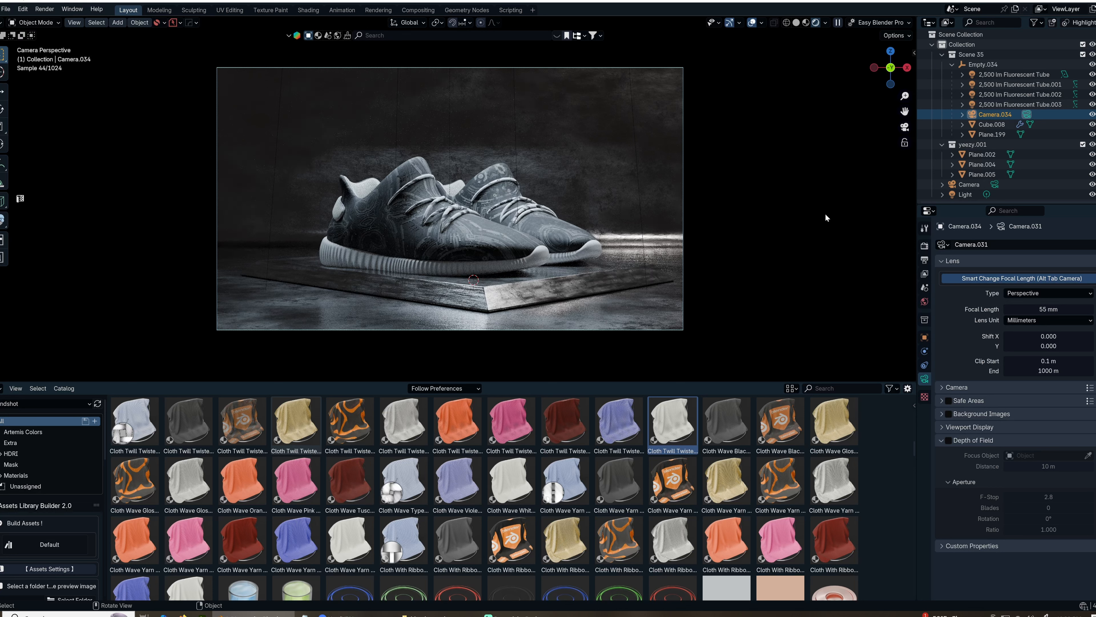
{"action": "key", "text": "ctrl+s"}
Add the Distorted Smoke volume to the scene with Alt Tab Easy Fog 2
{"action": "key", "text": "n"}
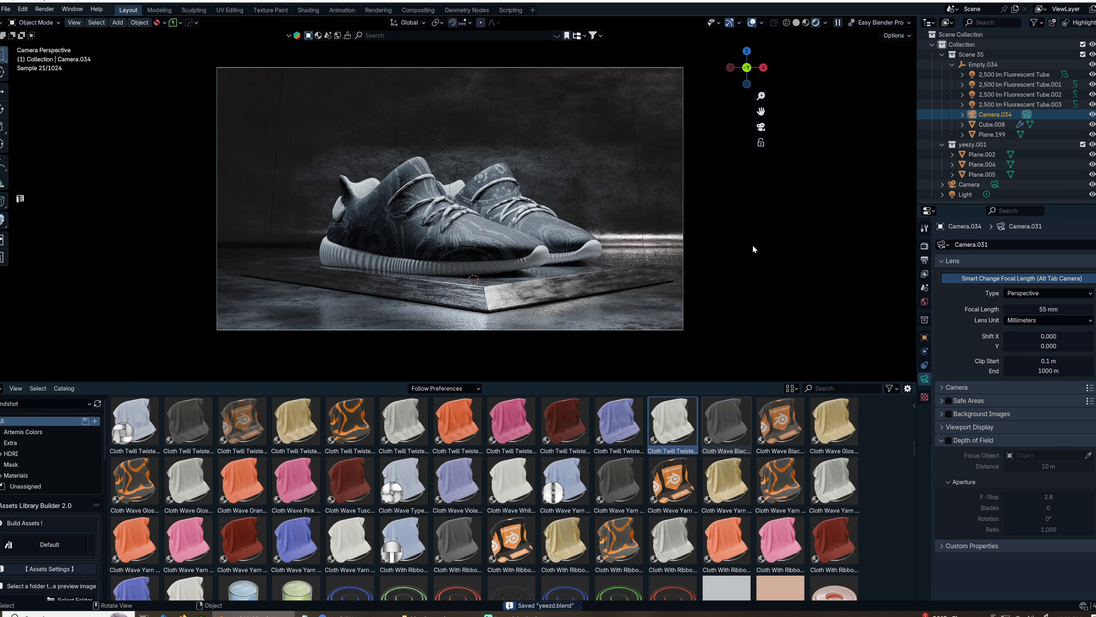
{"action": "scroll", "coordinate": [895, 191], "scroll_direction": "up", "scroll_amount": 3}
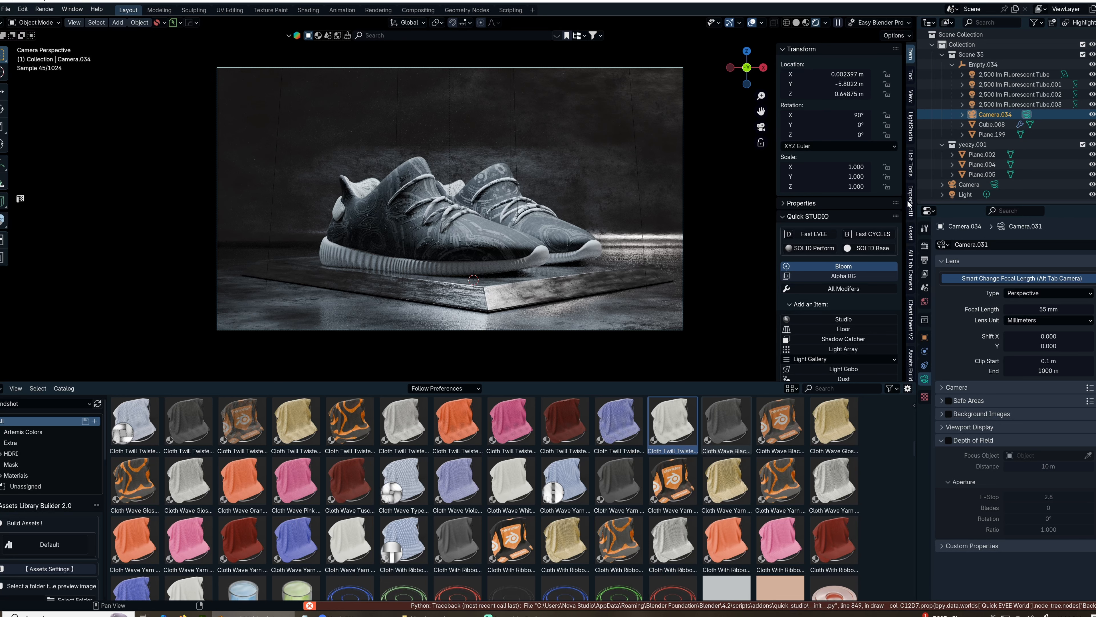
{"action": "scroll", "coordinate": [908, 214], "scroll_direction": "down", "scroll_amount": 6}
{"action": "scroll", "coordinate": [907, 213], "scroll_direction": "down", "scroll_amount": 10}
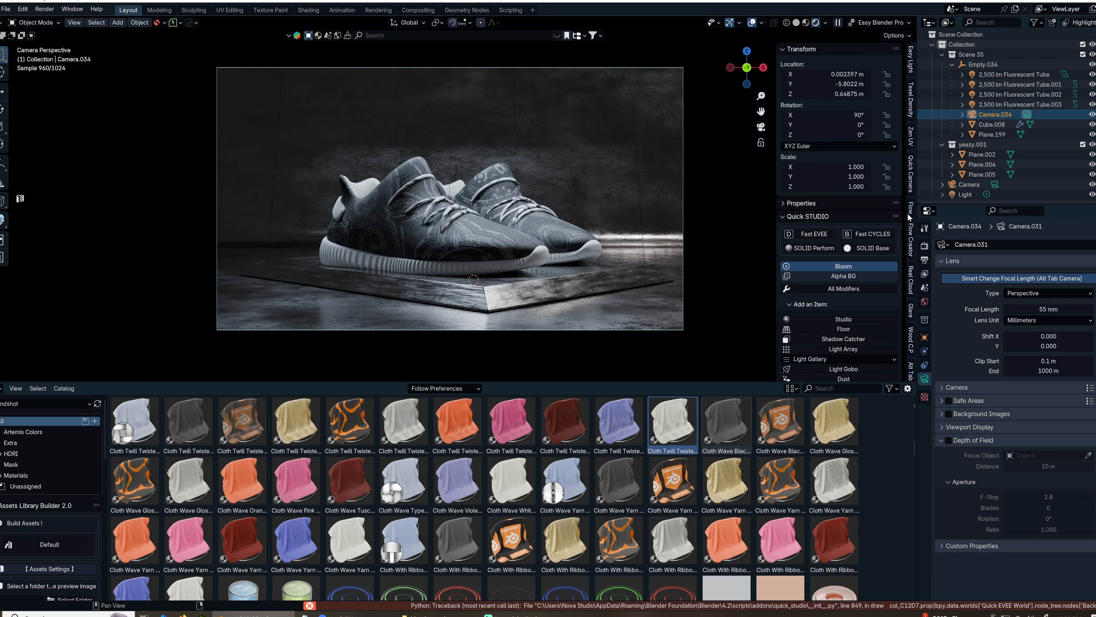
{"action": "left_click", "coordinate": [907, 211]}
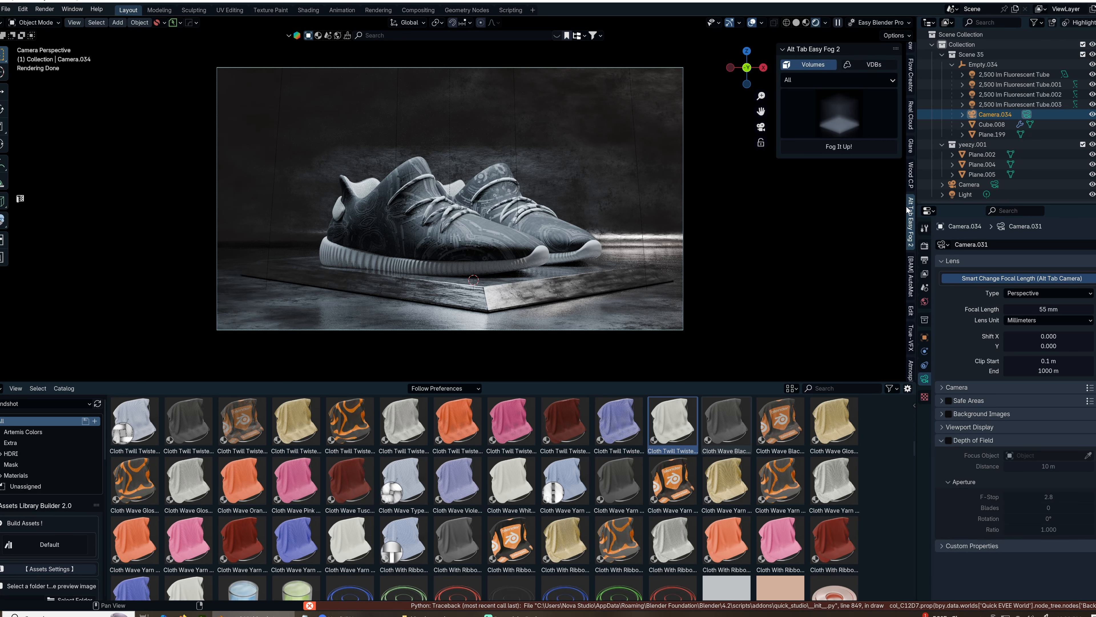
{"action": "left_click", "coordinate": [838, 112]}
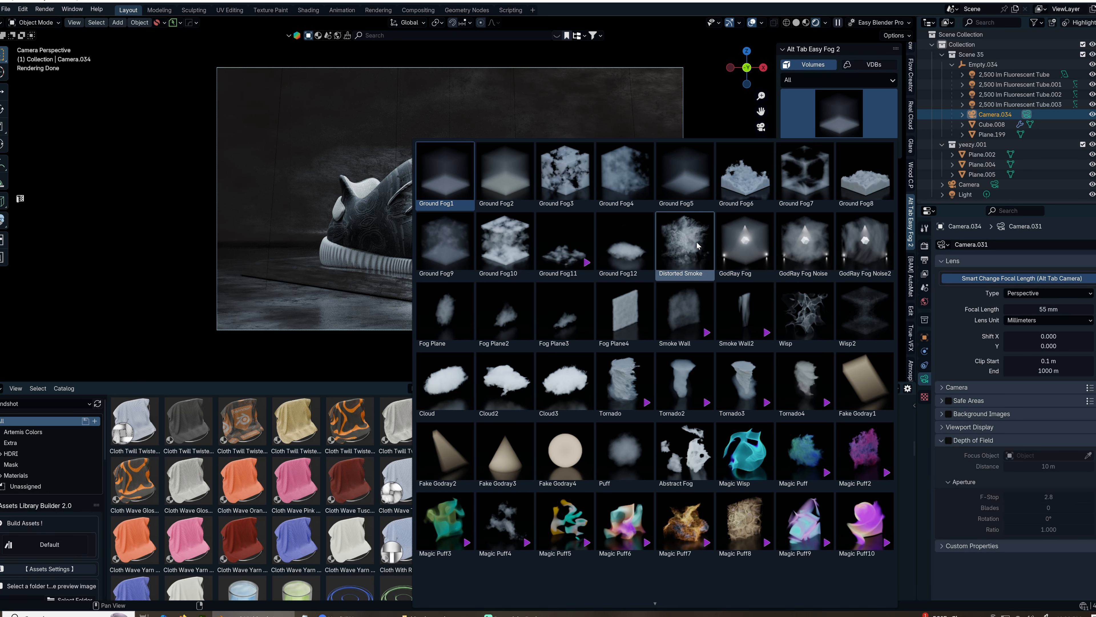
{"action": "left_click", "coordinate": [687, 250]}
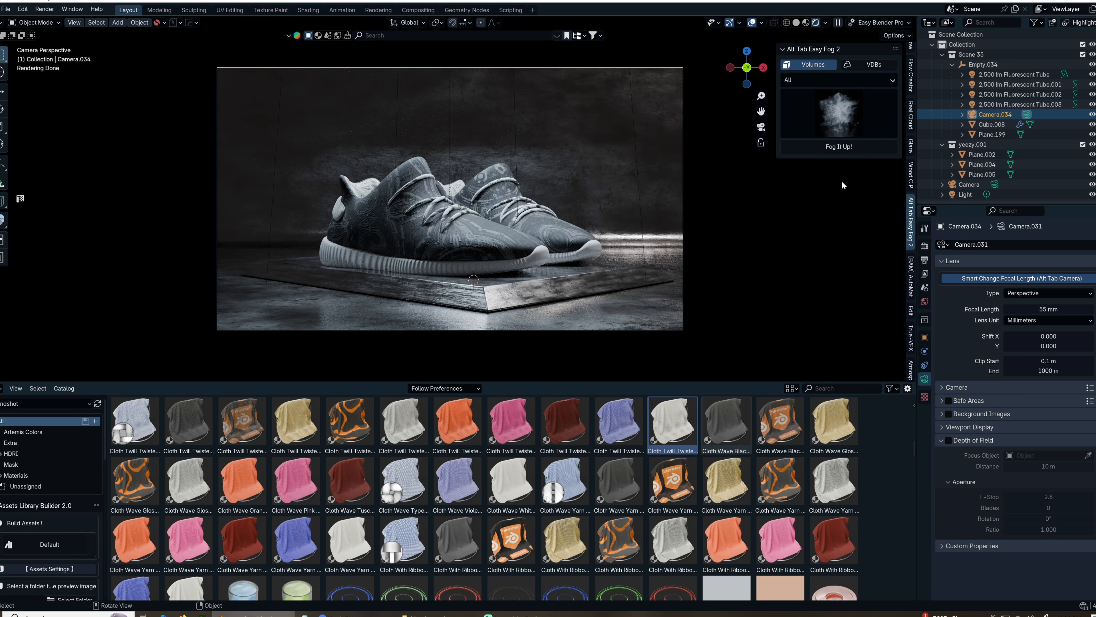
{"action": "left_click", "coordinate": [833, 144]}
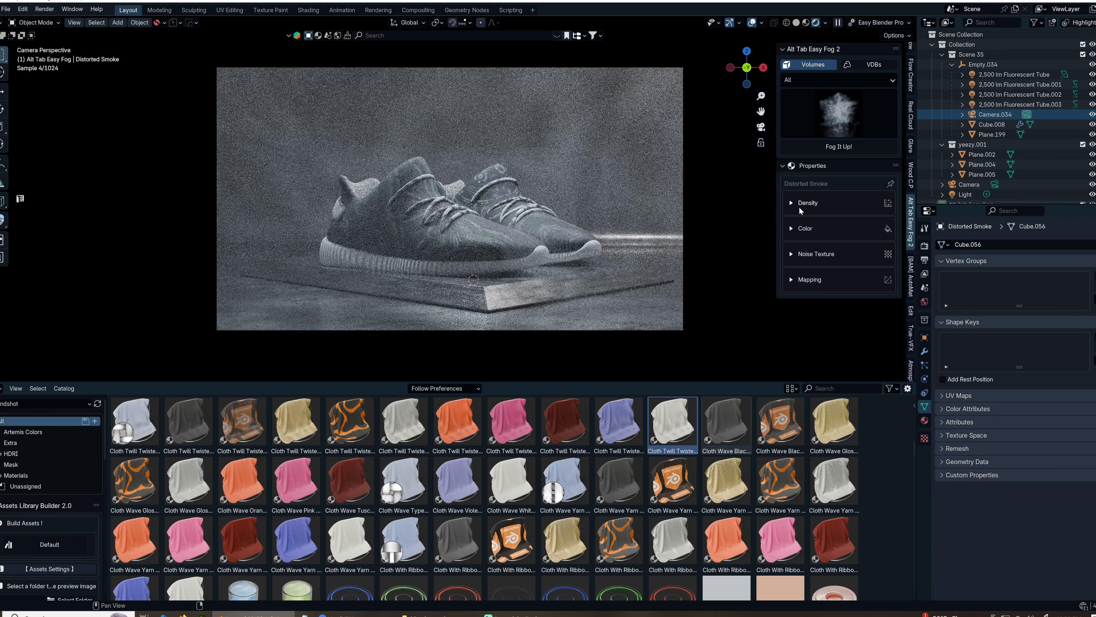
Set the Distorted Smoke's density to 0.2 and its noise texture seed to 0.6
{"action": "left_click", "coordinate": [798, 204]}
{"action": "left_click_drag", "start_coordinate": [861, 221], "coordinate": [807, 221]}
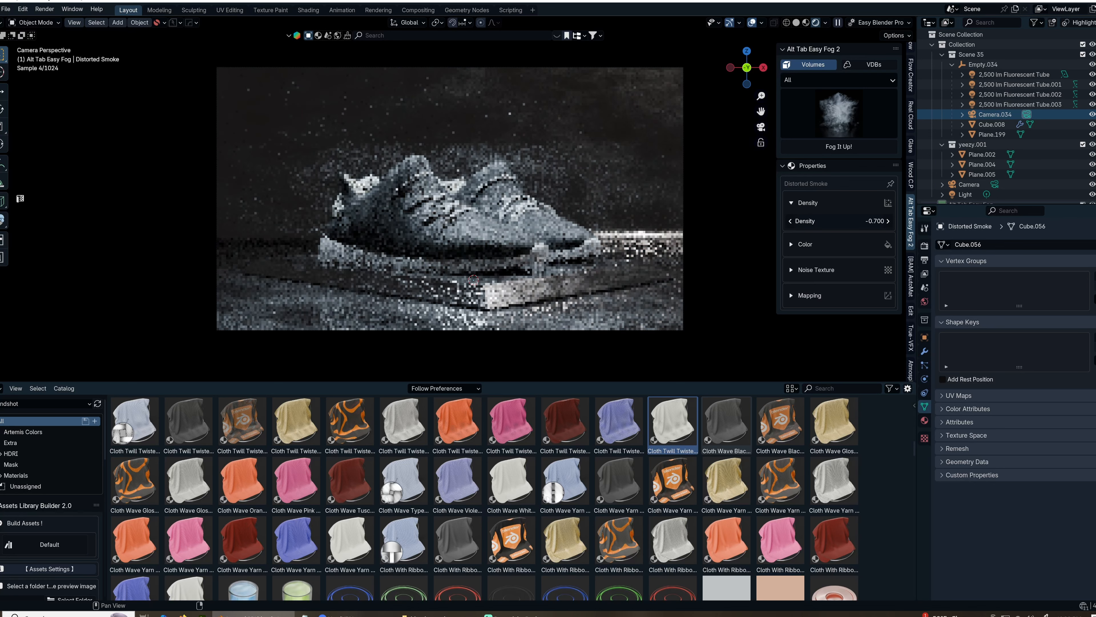
{"action": "left_click", "coordinate": [791, 220]}
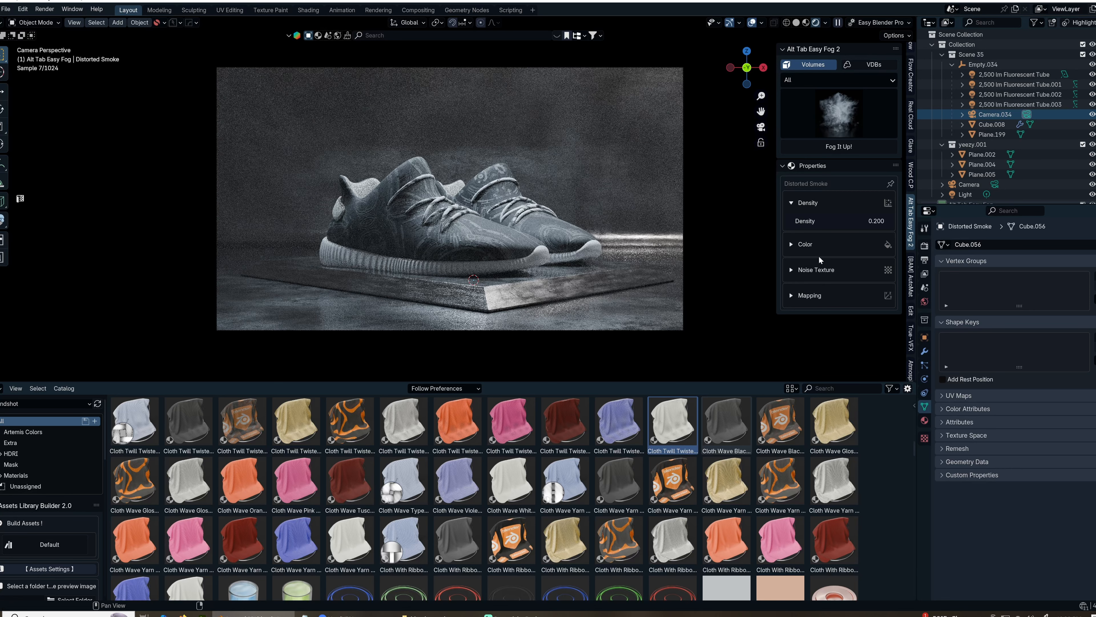
{"action": "left_click", "coordinate": [820, 269]}
{"action": "mouse_move", "coordinate": [849, 286]}
{"action": "left_mouse_down"}
{"action": "mouse_move", "coordinate": [866, 286]}
{"action": "mouse_move", "coordinate": [842, 285]}
{"action": "left_mouse_up"}
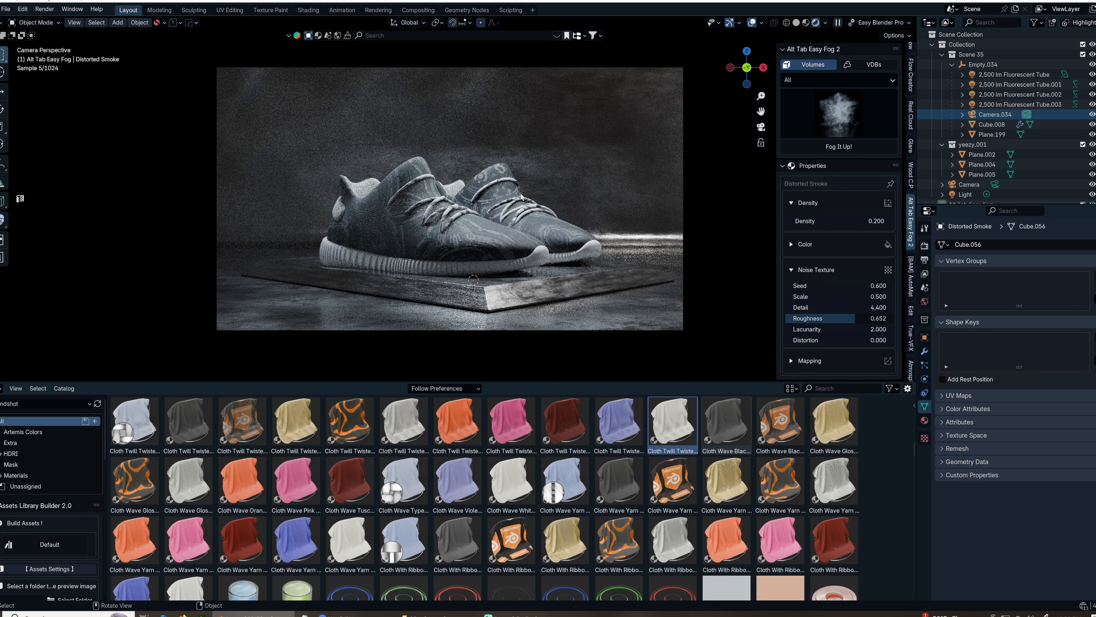
Scale the Distorted Smoke volume by about -0.481 on all axes and return to the camera view
{"action": "middle_click_drag", "start_coordinate": [517, 188], "coordinate": [492, 199]}
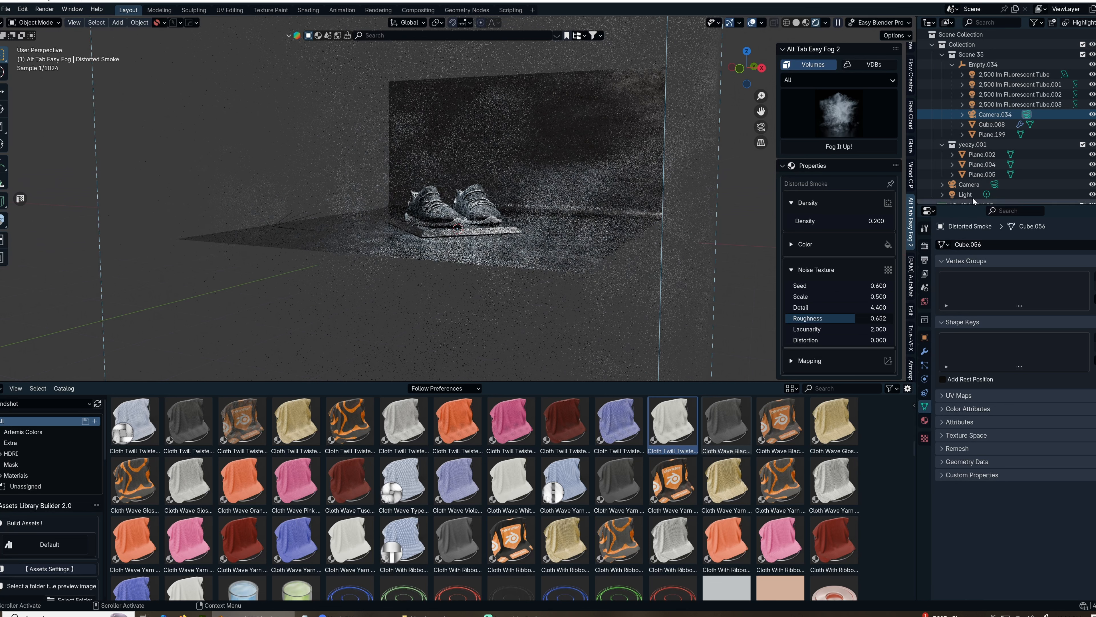
{"action": "scroll", "coordinate": [1035, 154], "scroll_direction": "down", "scroll_amount": 2}
{"action": "left_click", "coordinate": [1043, 193]}
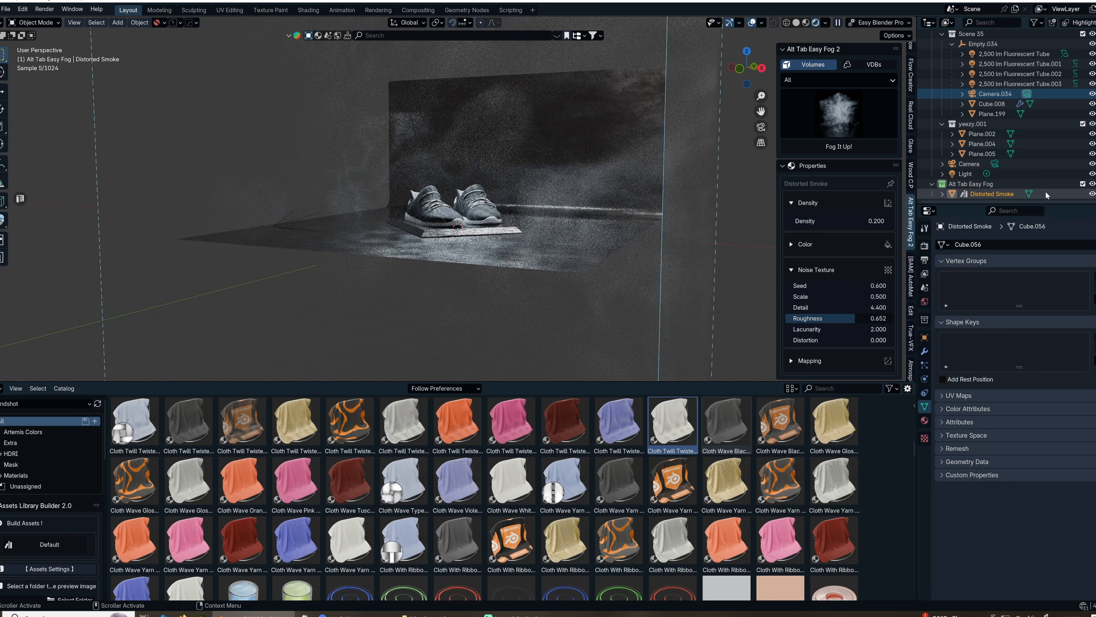
{"action": "key", "text": "s"}
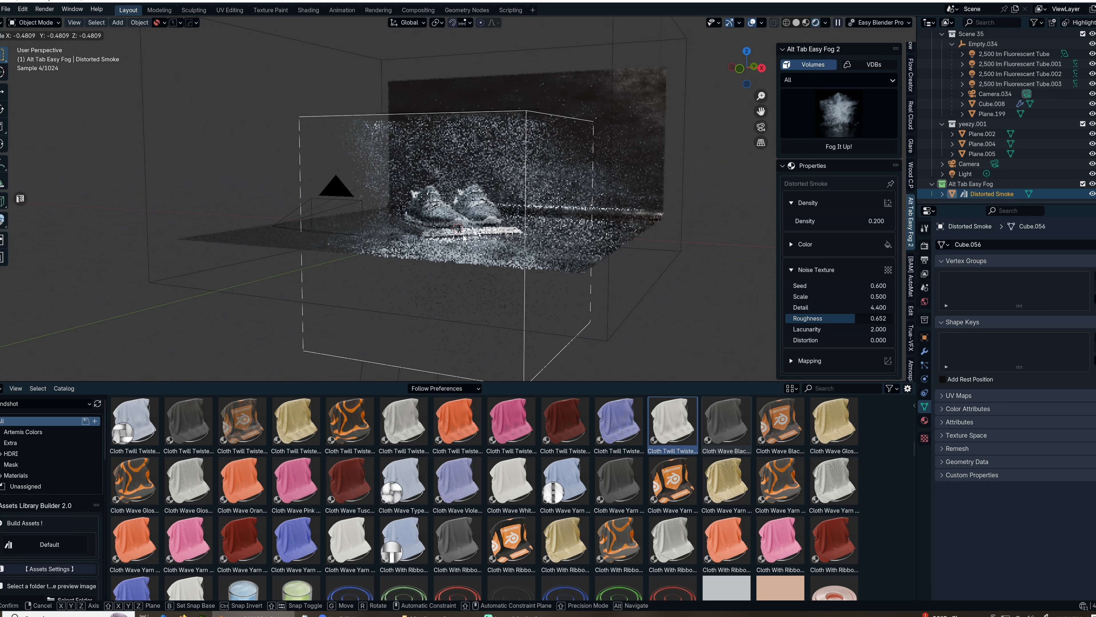
{"action": "left_click", "coordinate": [559, 332]}
{"action": "key", "text": "KP_0"}
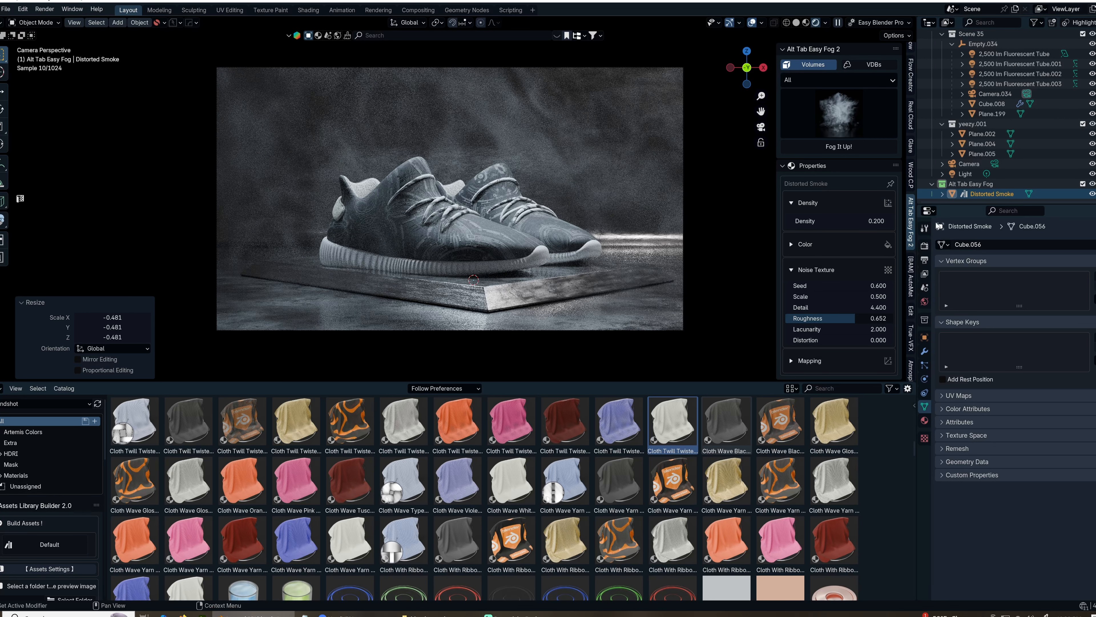
Add the Smoke Shockwave7 VDB with Alt Tab Easy Fog 2 and hide the Distorted Smoke volume
{"action": "left_click", "coordinate": [863, 65]}
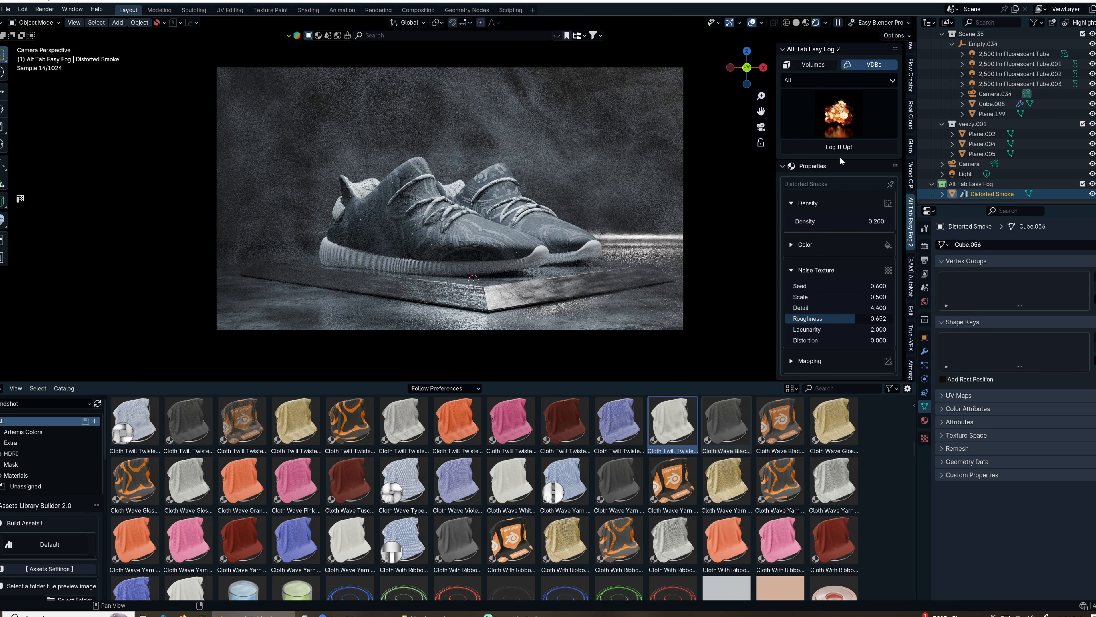
{"action": "left_click", "coordinate": [840, 114]}
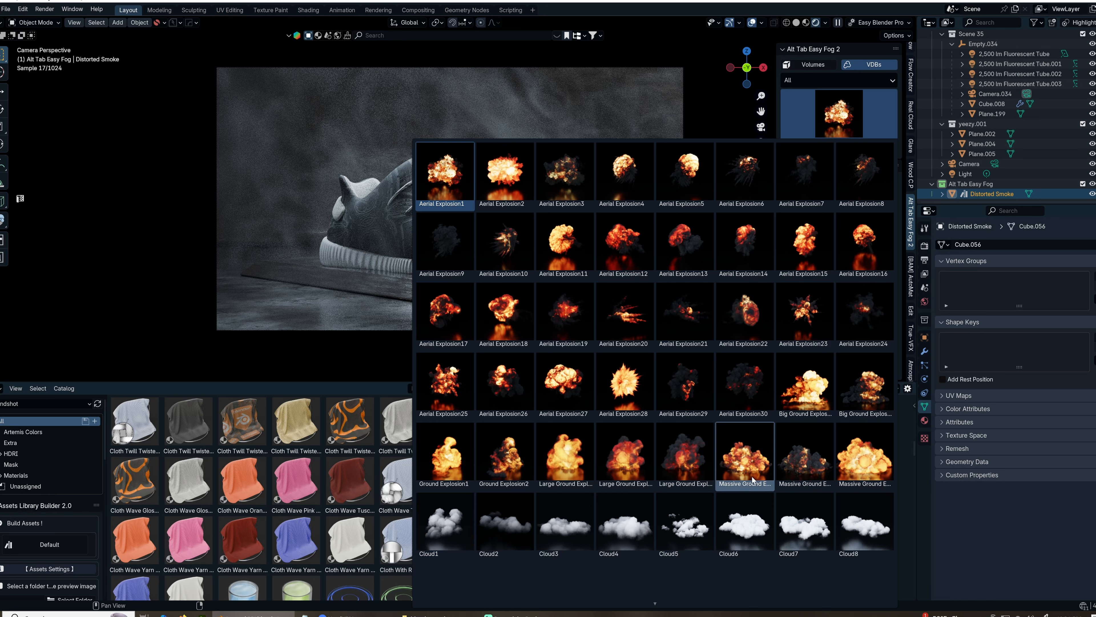
{"action": "mouse_move", "coordinate": [654, 607]}
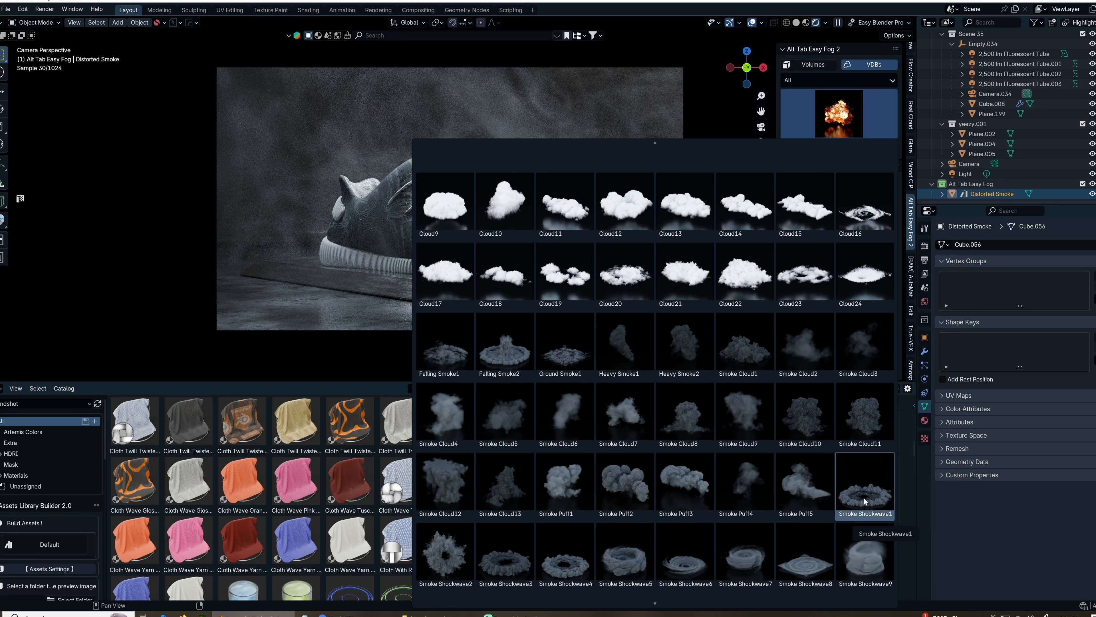
{"action": "left_click", "coordinate": [745, 560]}
{"action": "left_click", "coordinate": [816, 146]}
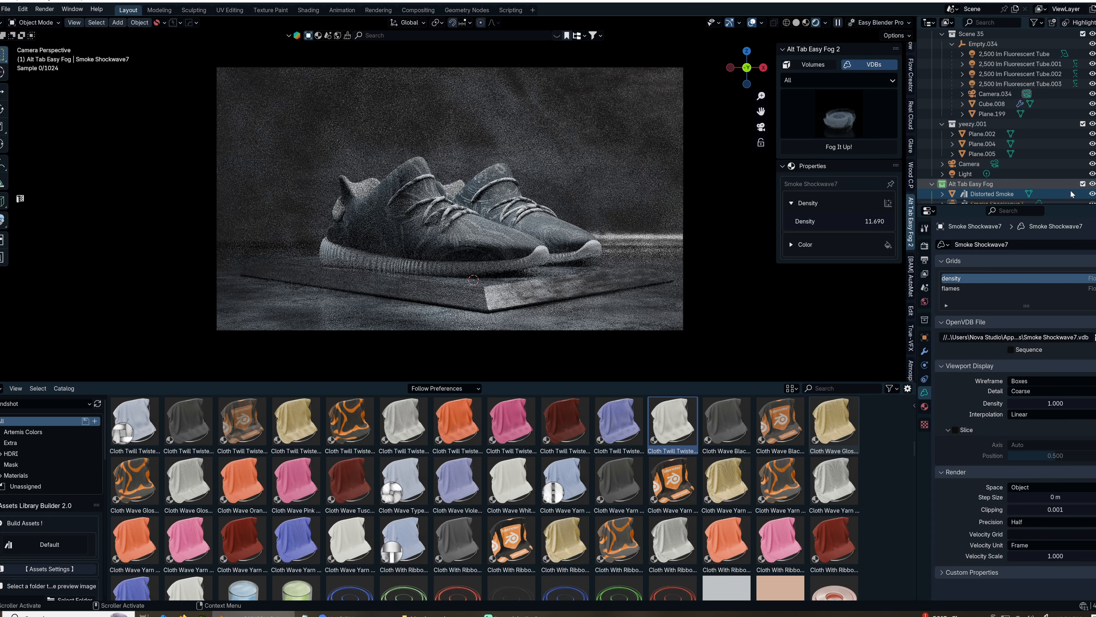
{"action": "left_click", "coordinate": [1092, 194]}
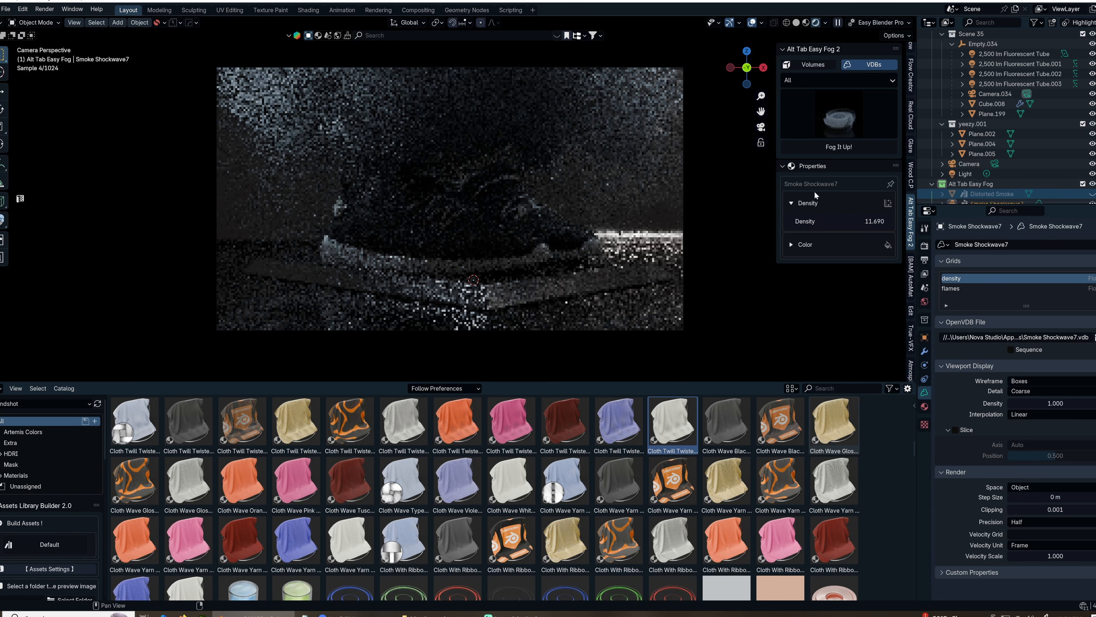
{"action": "scroll", "coordinate": [1038, 196], "scroll_direction": "down", "scroll_amount": 1}
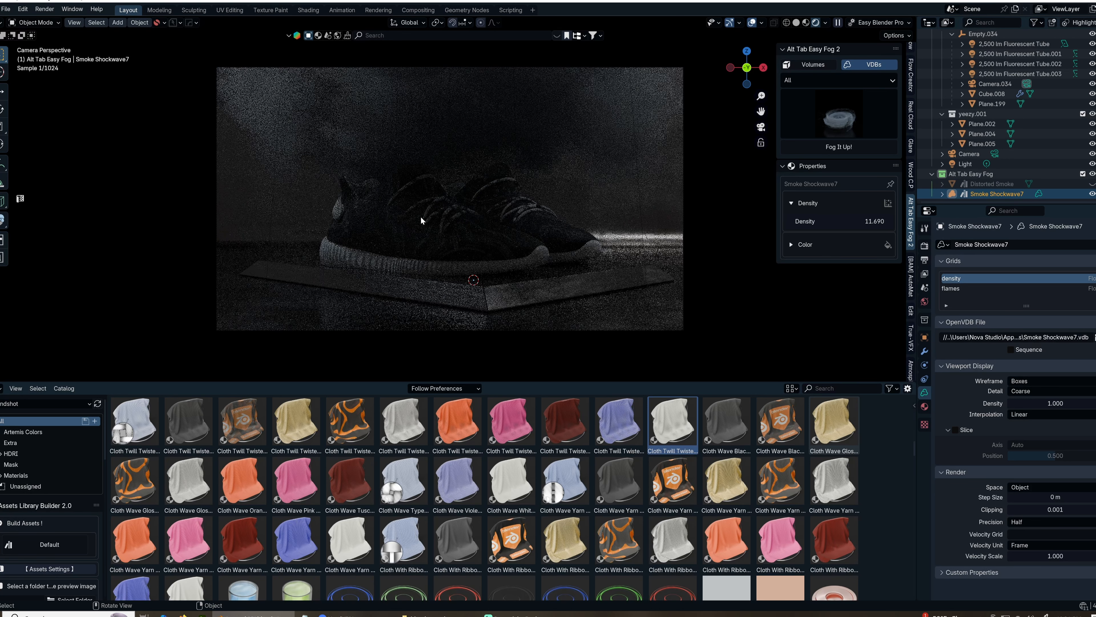
Scale the Smoke Shockwave7 volume uniformly to about 0.256 and move it about 1.22 m along Y behind the shoes
{"action": "middle_click_drag", "start_coordinate": [420, 216], "coordinate": [417, 216]}
{"action": "scroll", "coordinate": [425, 216], "scroll_direction": "down", "scroll_amount": 5}
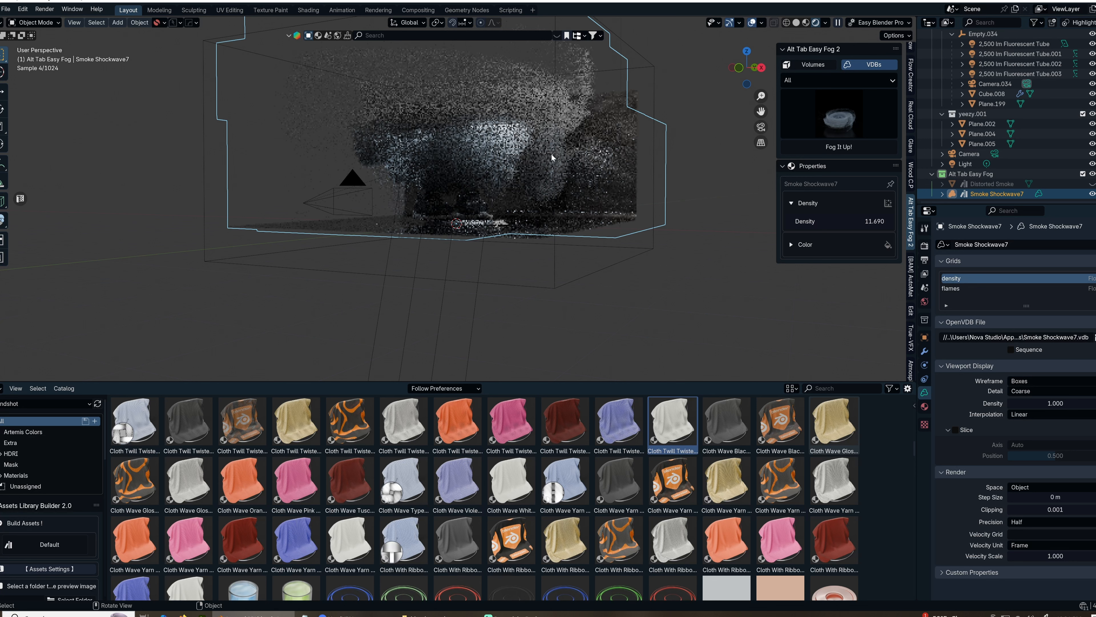
{"action": "key", "text": "s"}
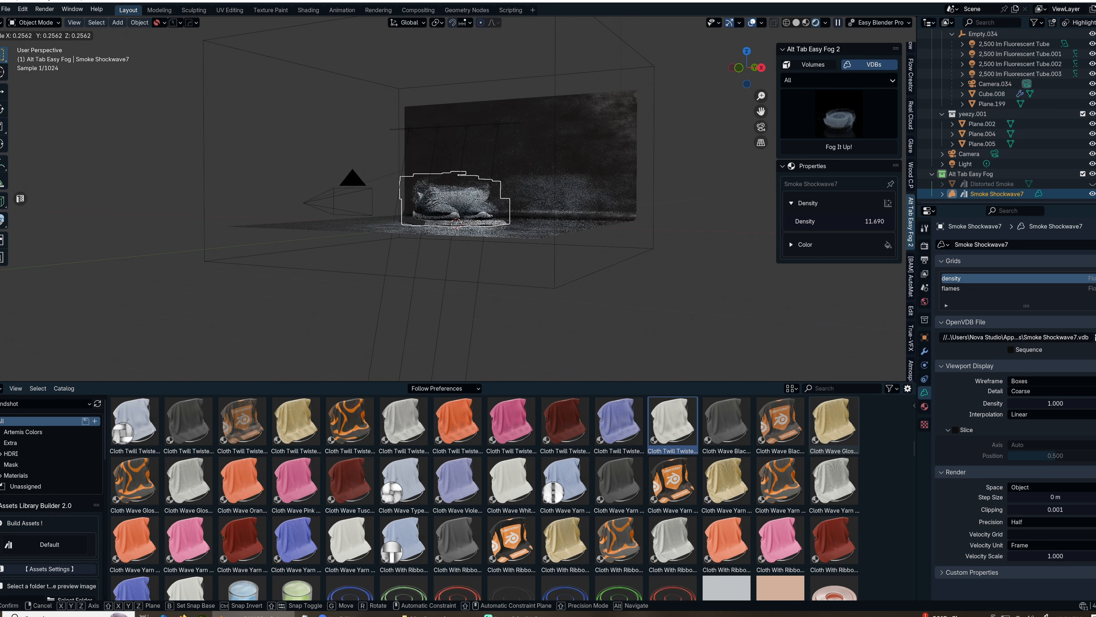
{"action": "key", "text": "Return"}
{"action": "key", "text": "g"}
{"action": "key", "text": "y"}
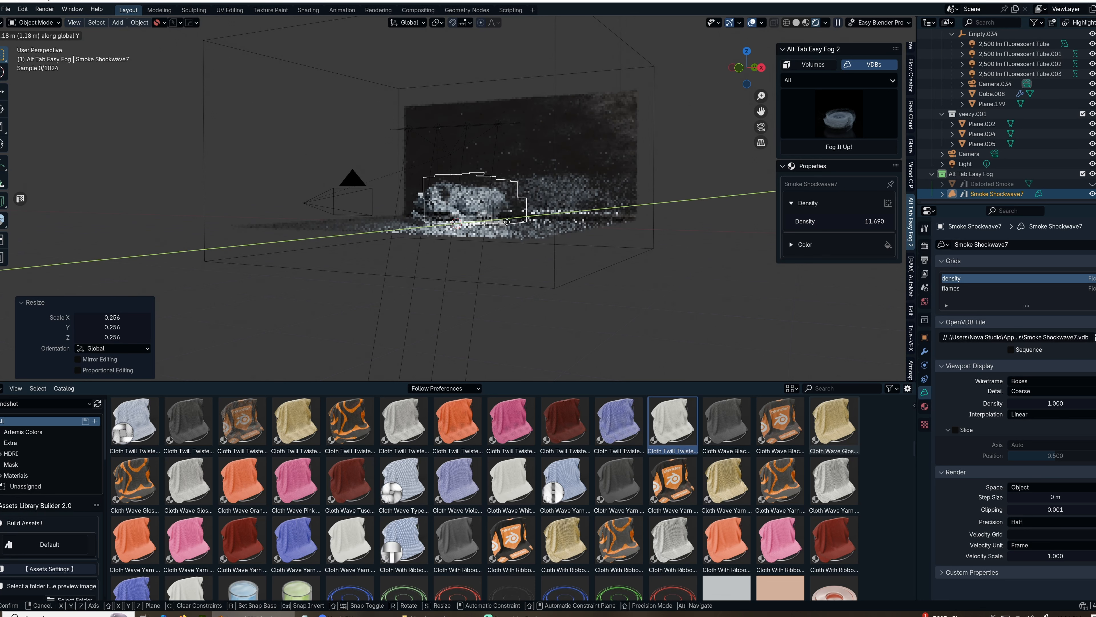
{"action": "key", "text": "Return"}
{"action": "key", "text": "KP_0"}
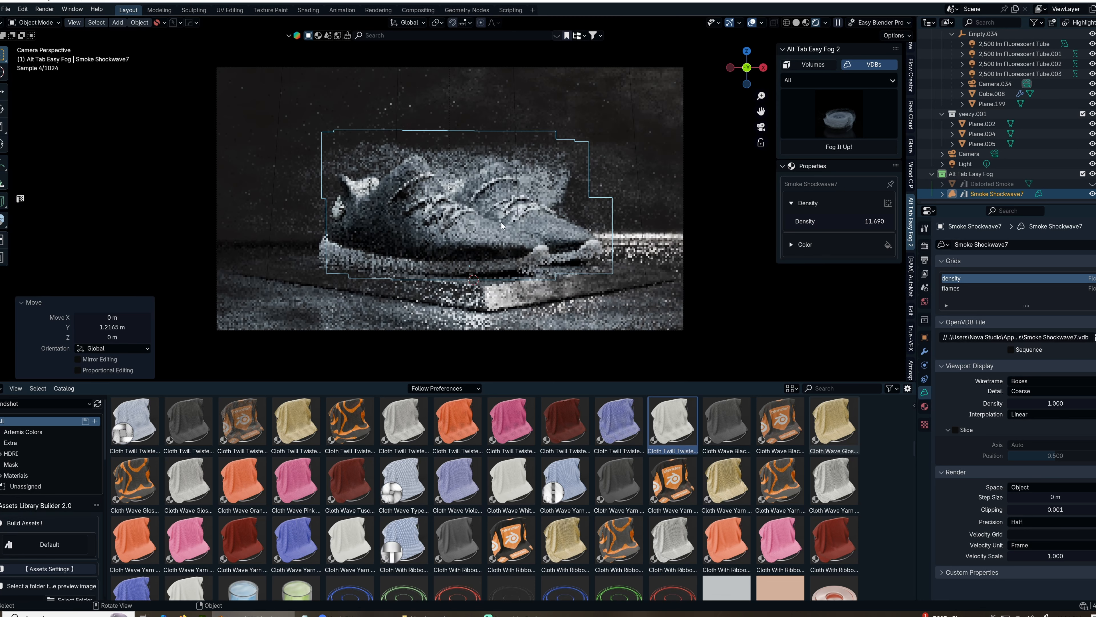
Stretch the Smoke Shockwave7 volume by about 1.519 along X and about 1.87 along Z
{"action": "key", "text": "s"}
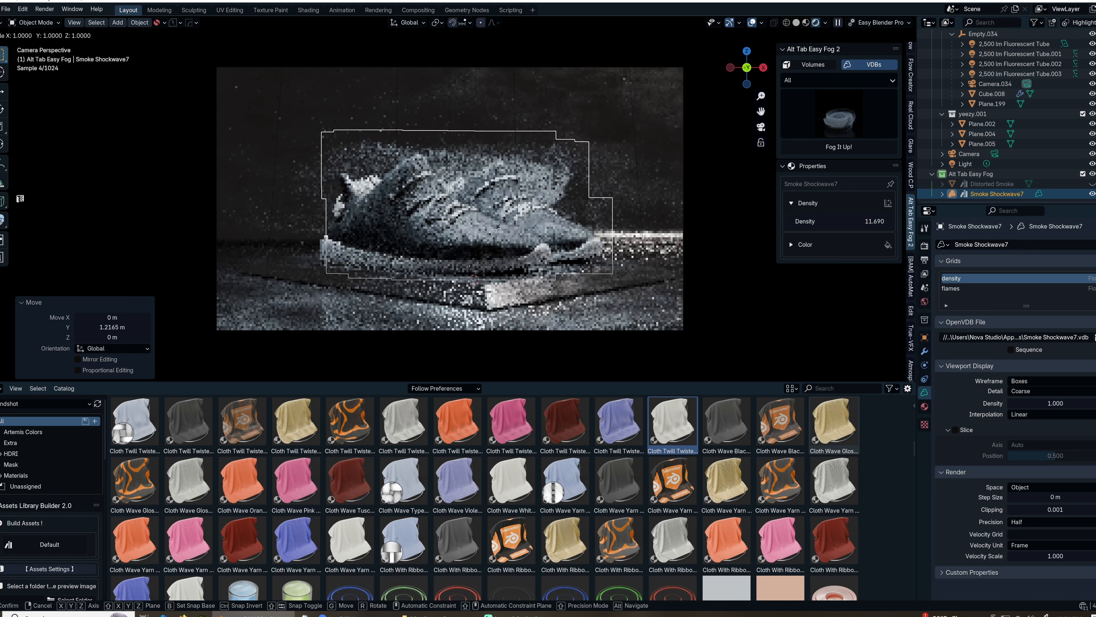
{"action": "key", "text": "x"}
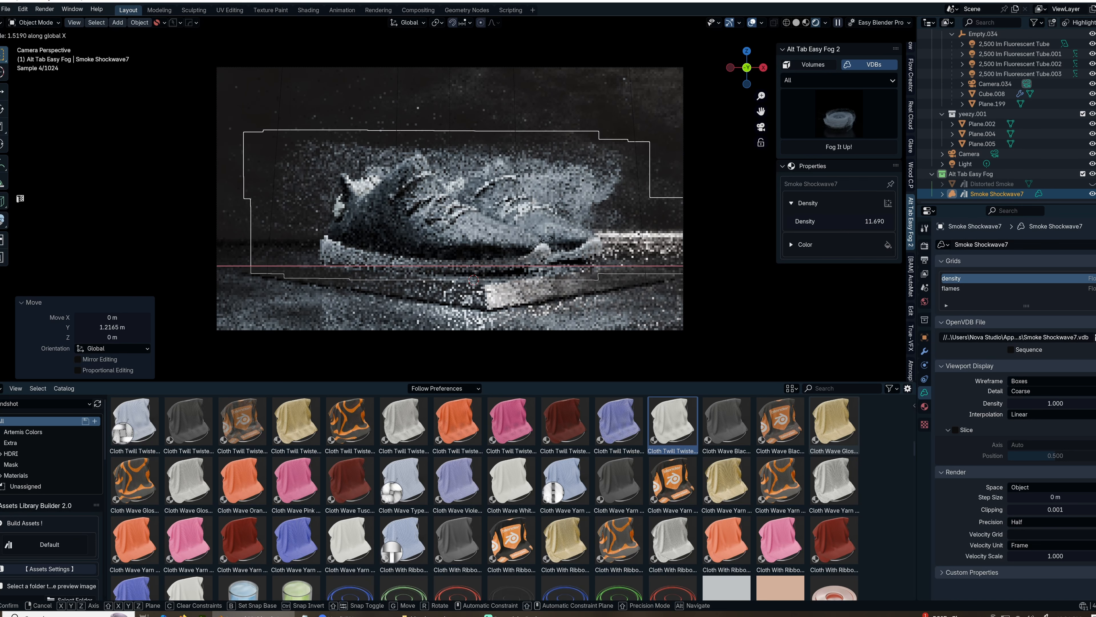
{"action": "key", "text": "Return"}
{"action": "key", "text": "s"}
{"action": "key", "text": "z"}
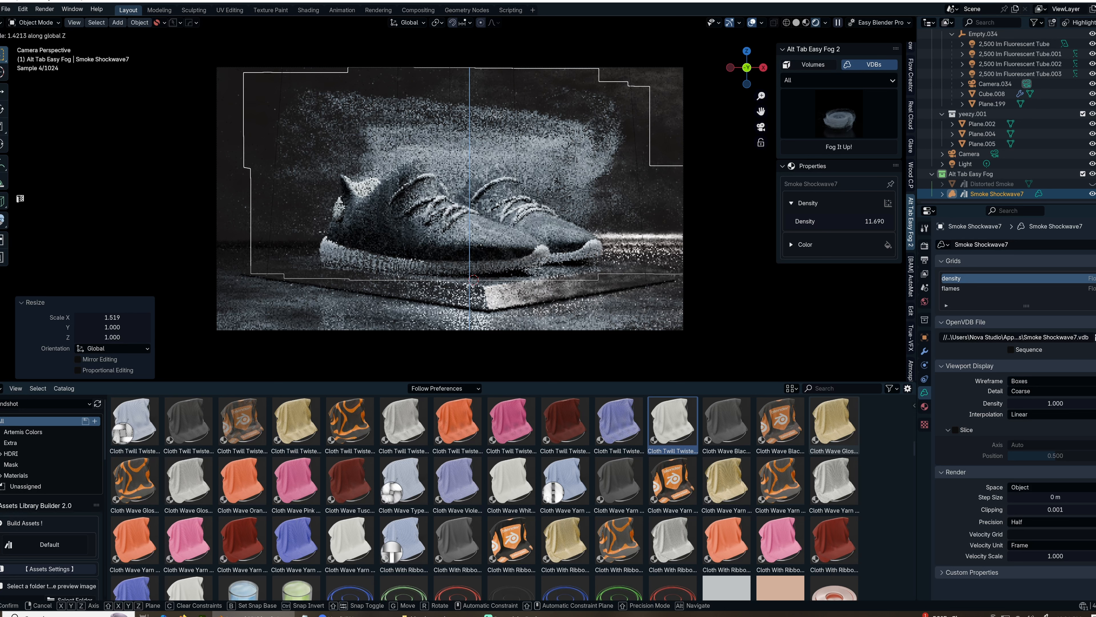
{"action": "key", "text": "Return"}
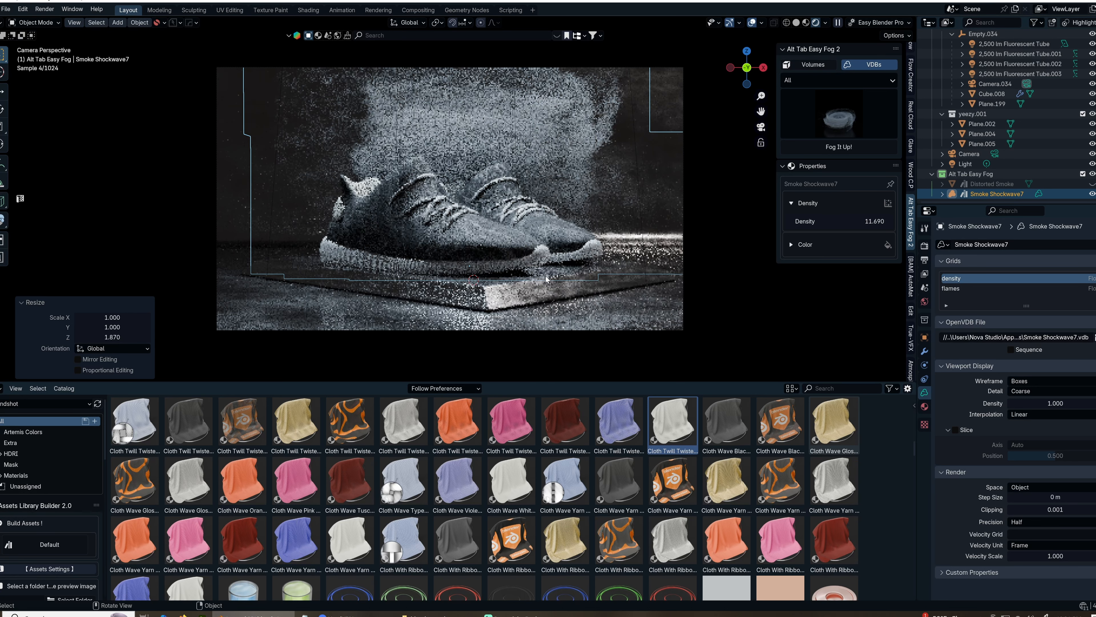
Move the Smoke Shockwave7 volume about -1.08 m along X and -0.38 m along Z, and unhide the Distorted Smoke volume
{"action": "key", "text": "g"}
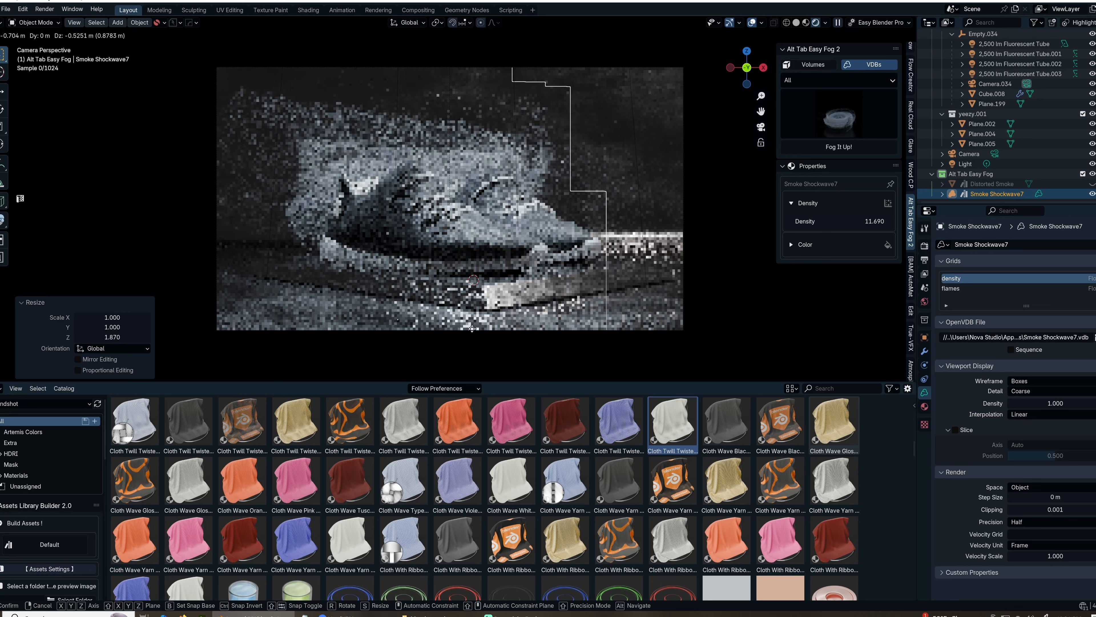
{"action": "left_click", "coordinate": [436, 315]}
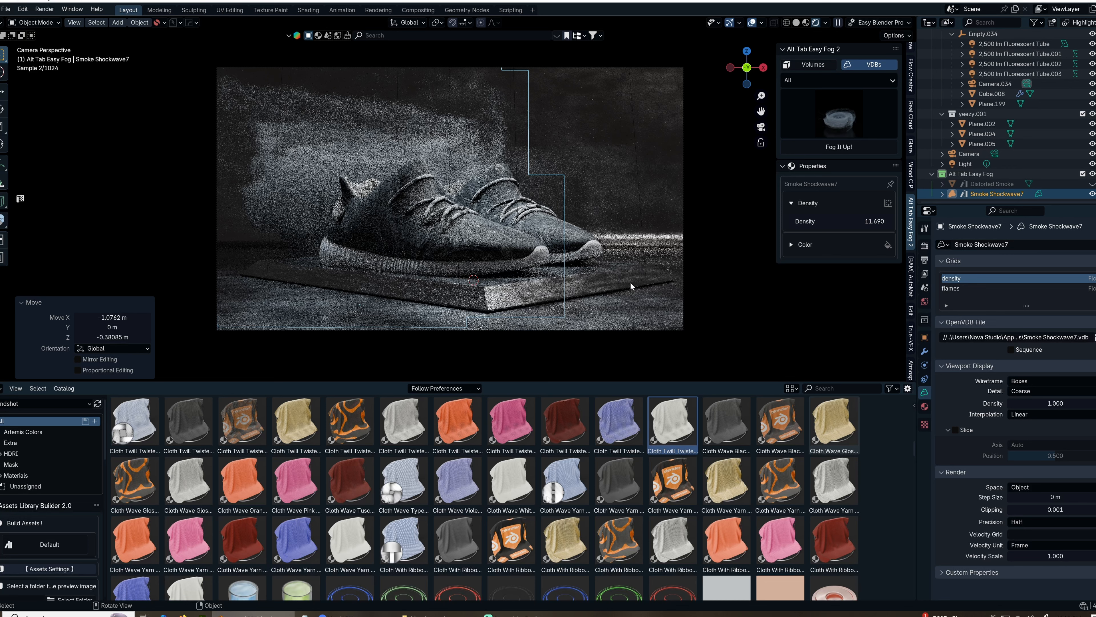
{"action": "left_click", "coordinate": [637, 293]}
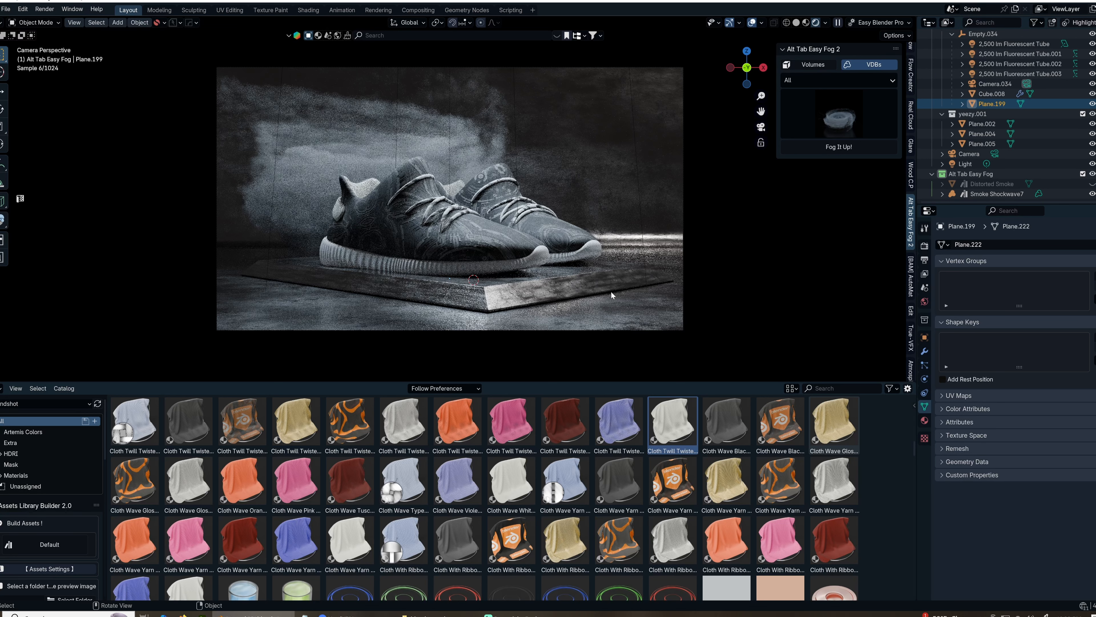
{"action": "left_click", "coordinate": [1093, 184]}
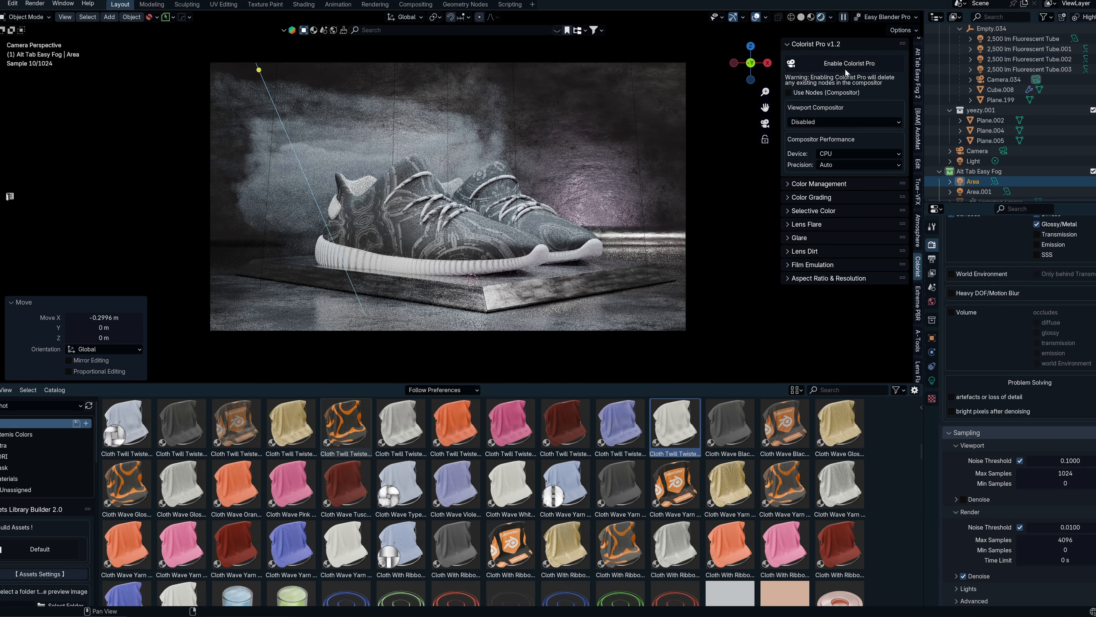
Turn on compositor nodes in Colorist Pro, with the viewport compositor set to Camera and the compositor device set to GPU
{"action": "left_click", "coordinate": [837, 66]}
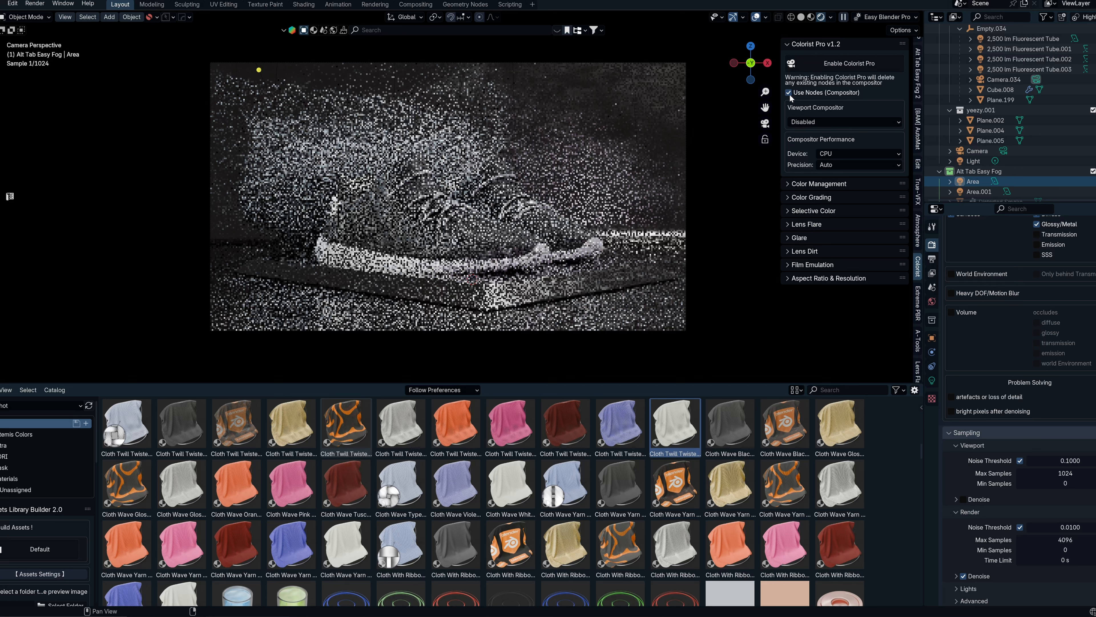
{"action": "left_click", "coordinate": [826, 121]}
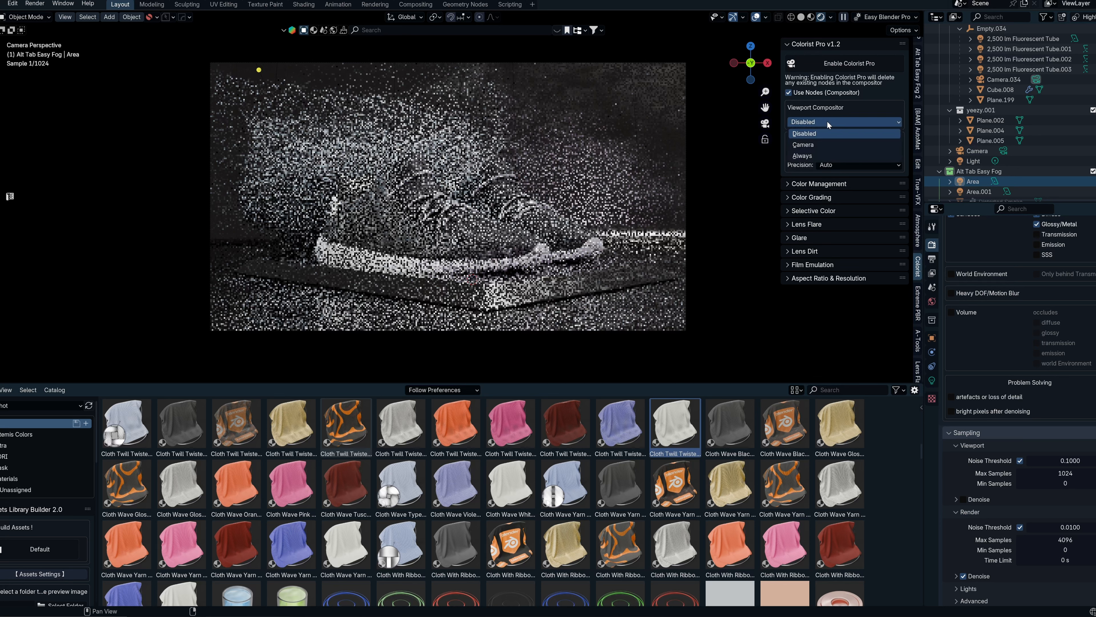
{"action": "left_click", "coordinate": [810, 145]}
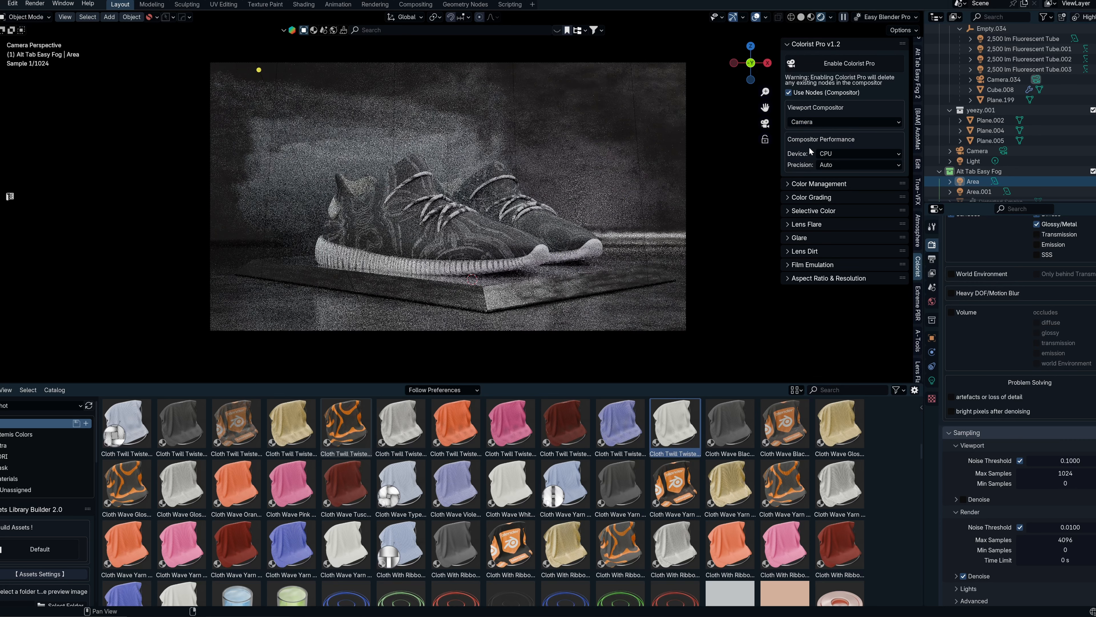
{"action": "left_click", "coordinate": [863, 154]}
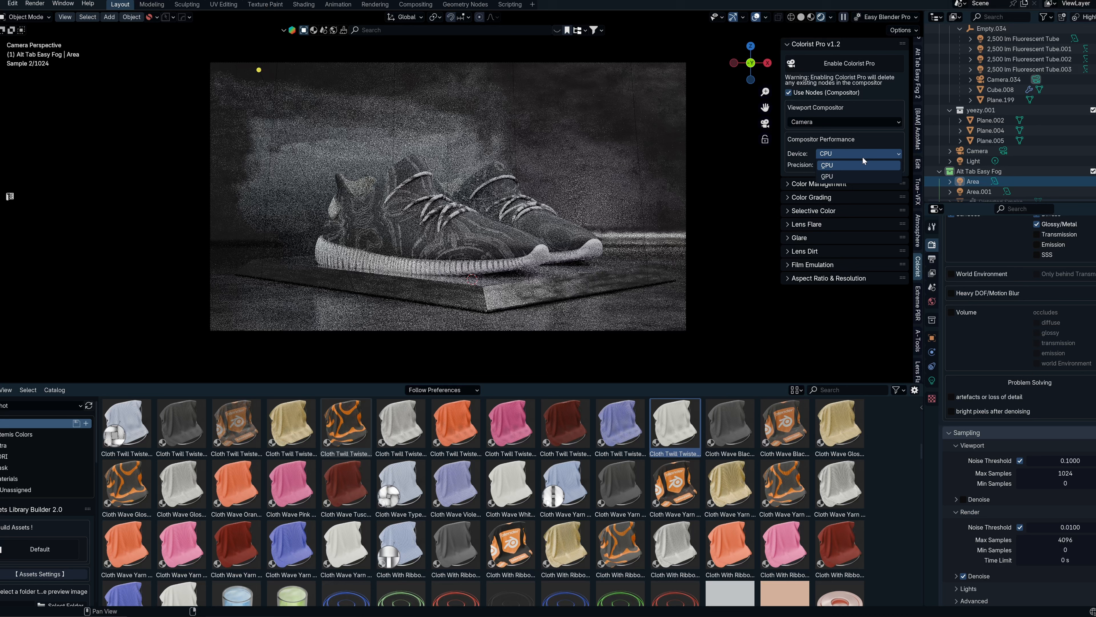
{"action": "left_click", "coordinate": [847, 175]}
Apply the ACES sRGB color space preset and turn on denoising for viewport sampling
{"action": "left_click", "coordinate": [830, 183]}
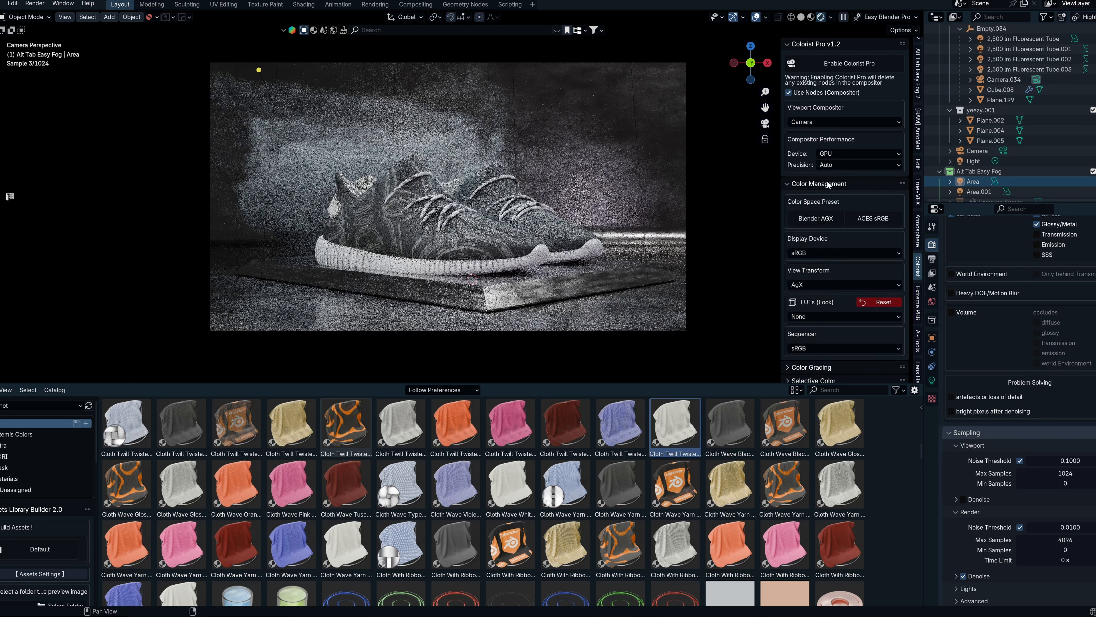
{"action": "left_click", "coordinate": [863, 218]}
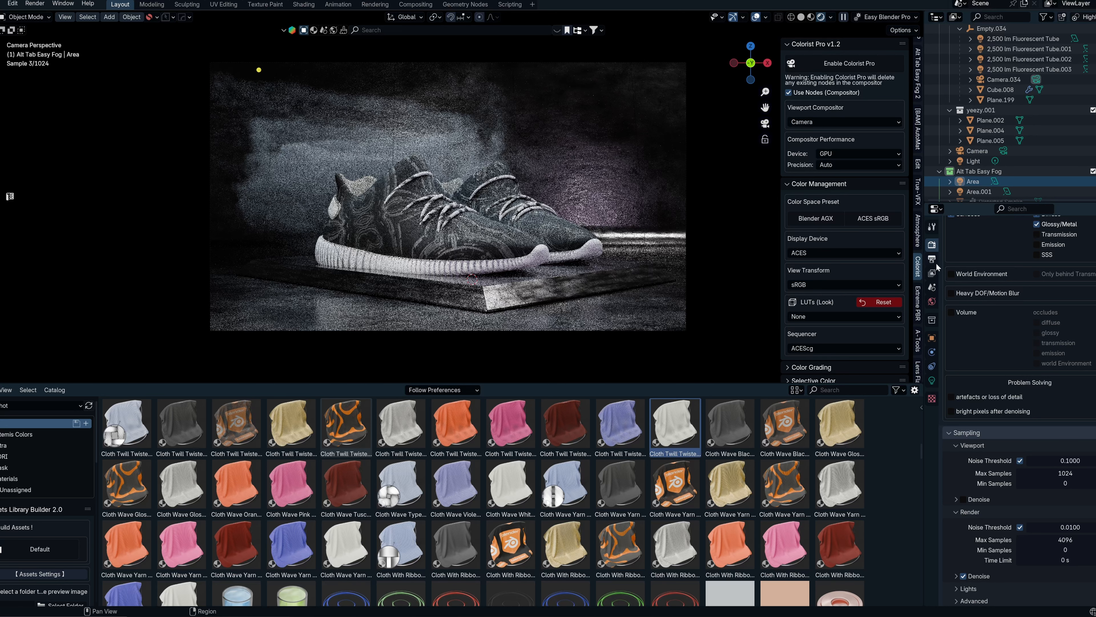
{"action": "scroll", "coordinate": [941, 264], "scroll_direction": "up", "scroll_amount": 3}
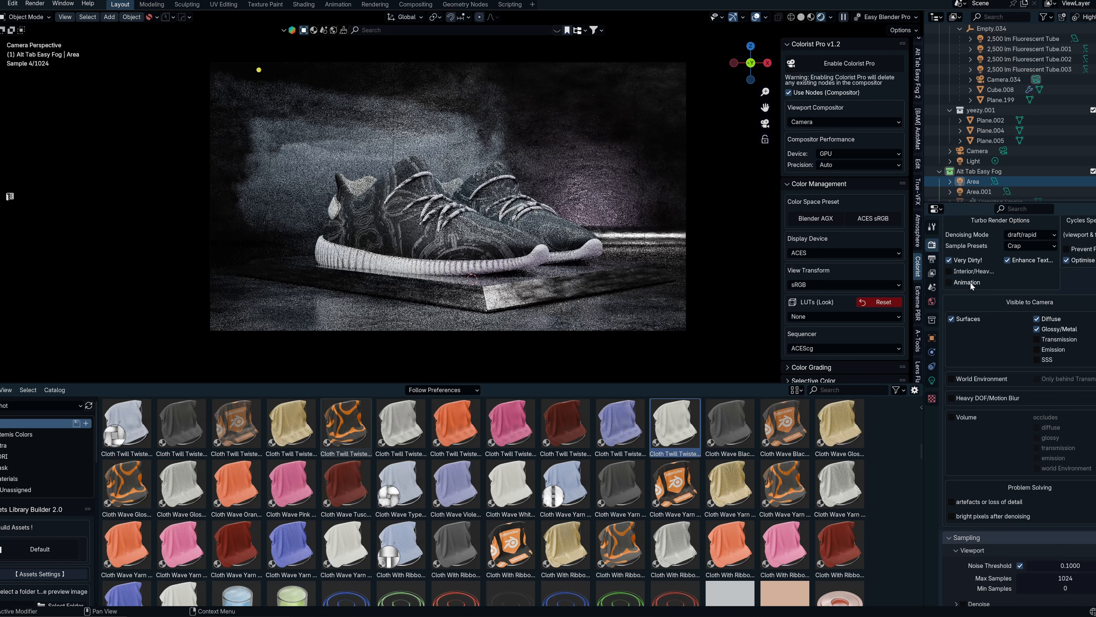
{"action": "scroll", "coordinate": [974, 299], "scroll_direction": "down", "scroll_amount": 5}
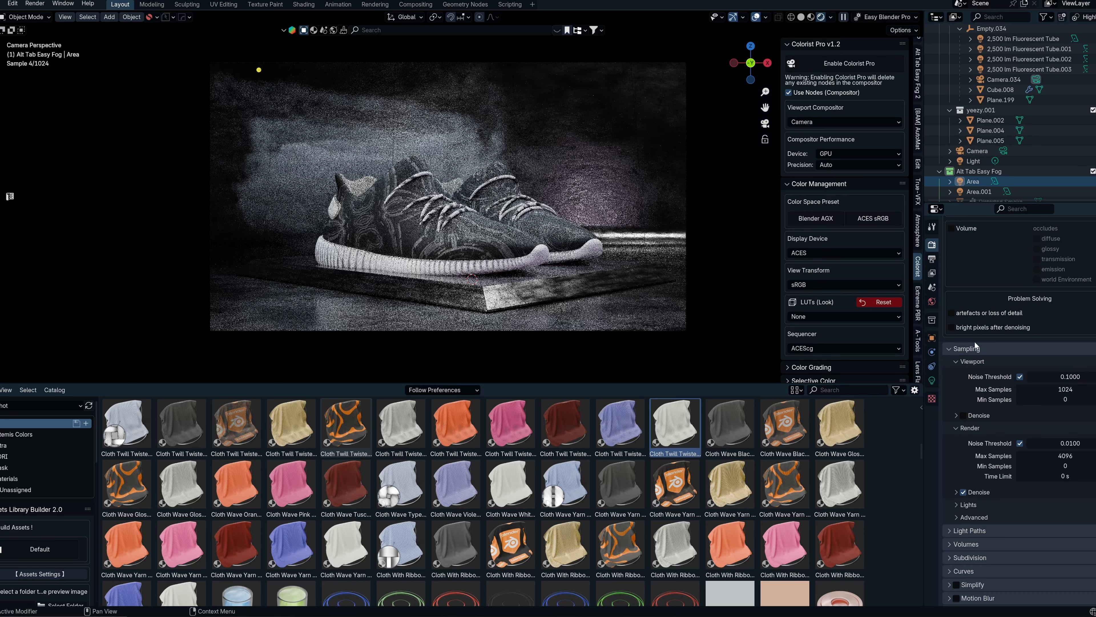
{"action": "left_click", "coordinate": [963, 415]}
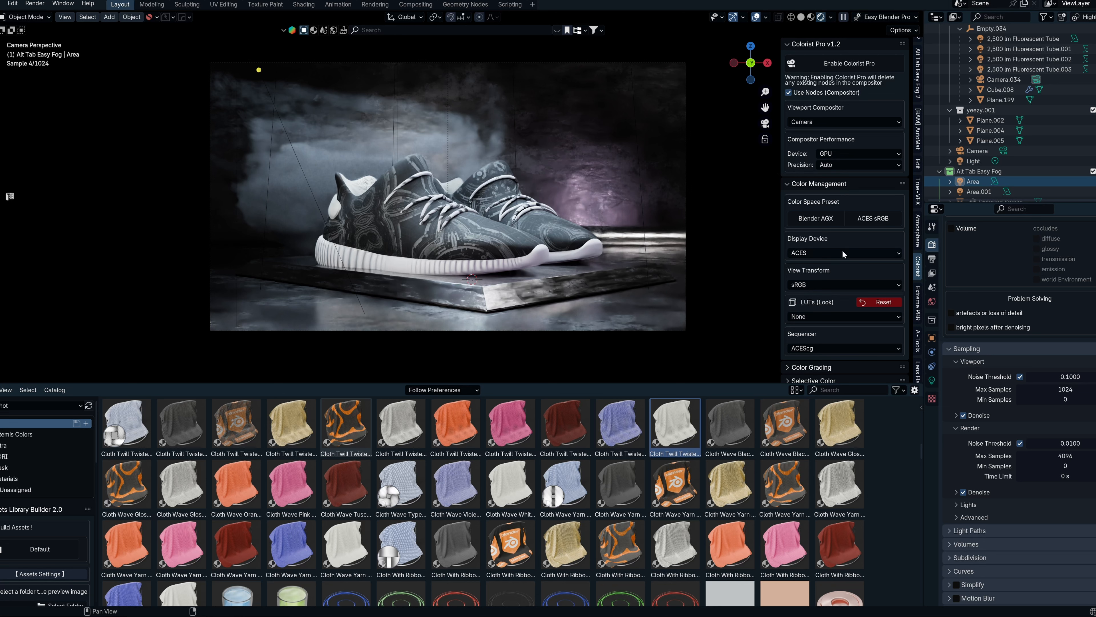
Set the color management view transform to Rec709
{"action": "scroll", "coordinate": [843, 253], "scroll_direction": "down", "scroll_amount": 1}
{"action": "left_click", "coordinate": [838, 260]}
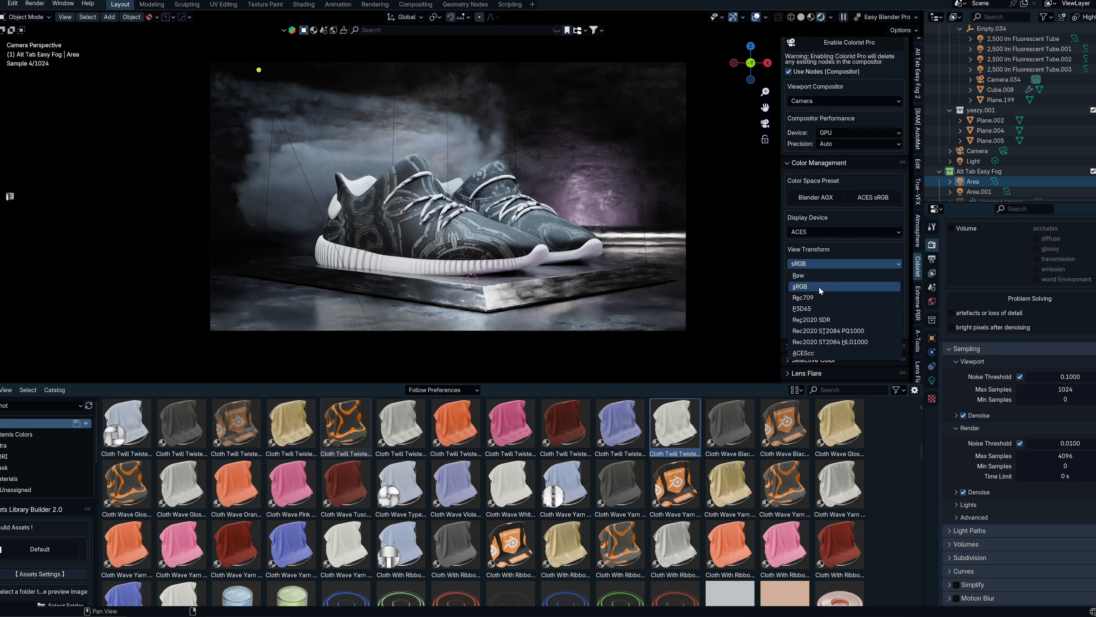
{"action": "left_click", "coordinate": [816, 296]}
Try the Neo ACEScc and Amelie ACEScc LUT looks on the shoe render
{"action": "scroll", "coordinate": [838, 263], "scroll_direction": "down", "scroll_amount": 2}
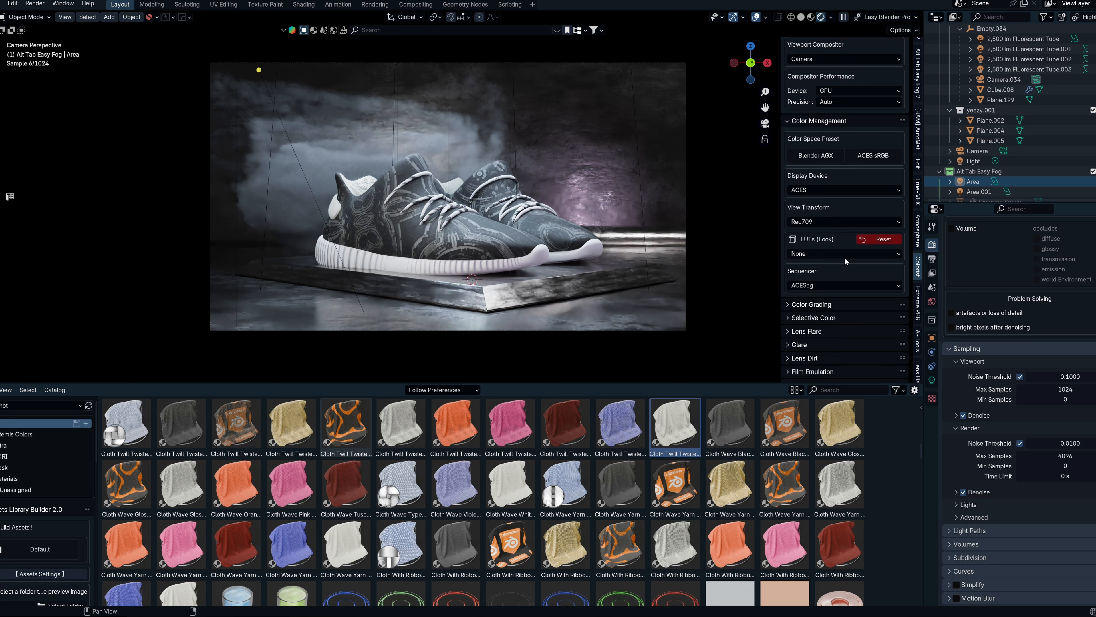
{"action": "left_click", "coordinate": [844, 256]}
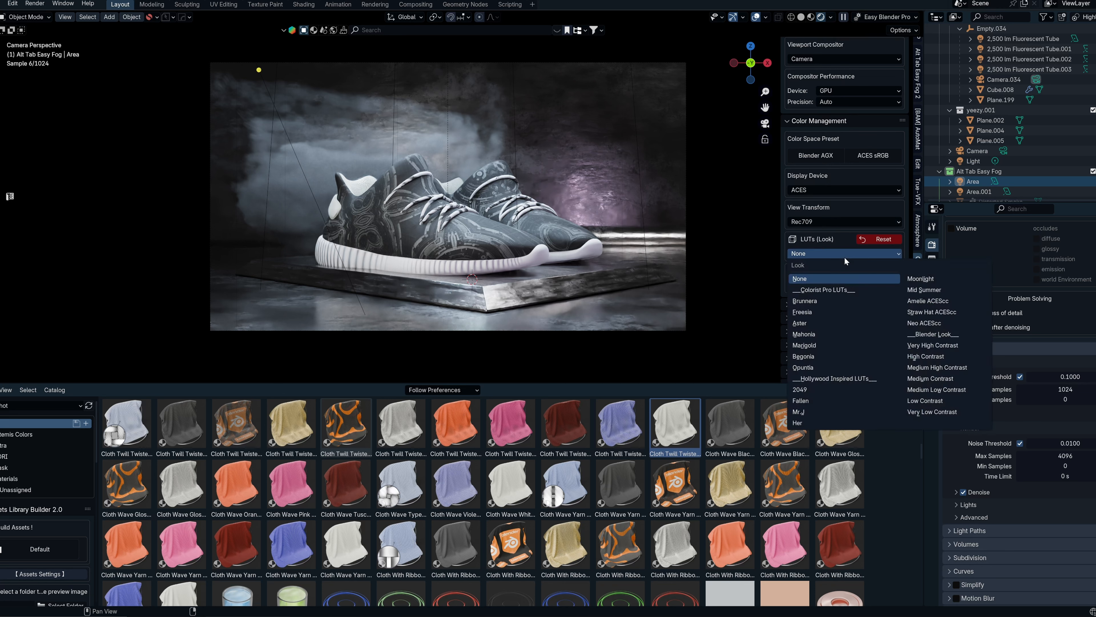
{"action": "left_click", "coordinate": [925, 322]}
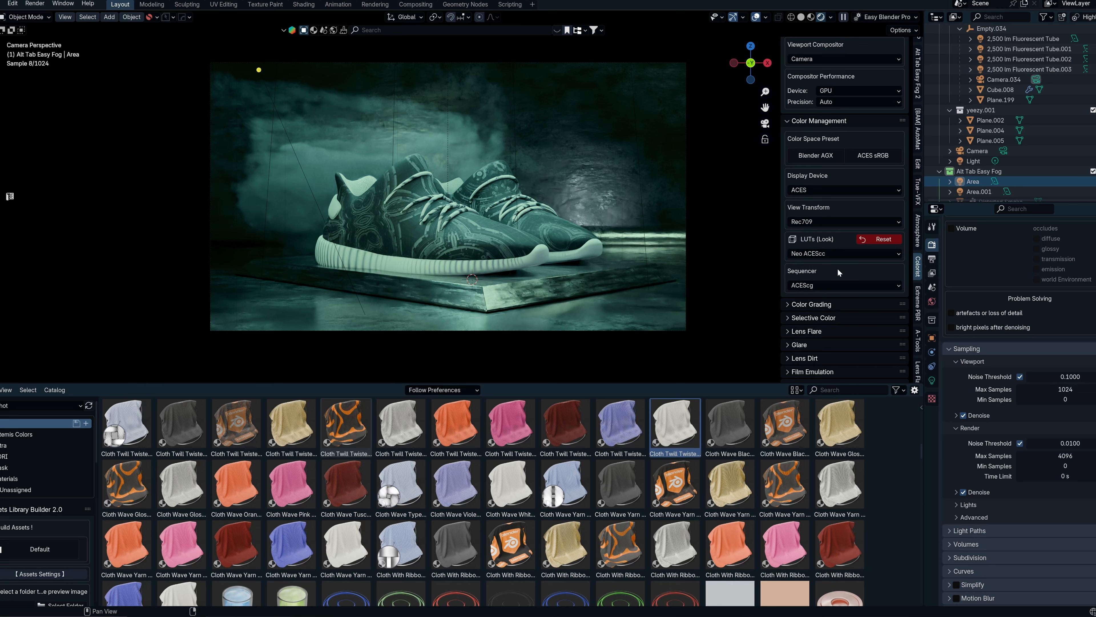
{"action": "left_click", "coordinate": [829, 253]}
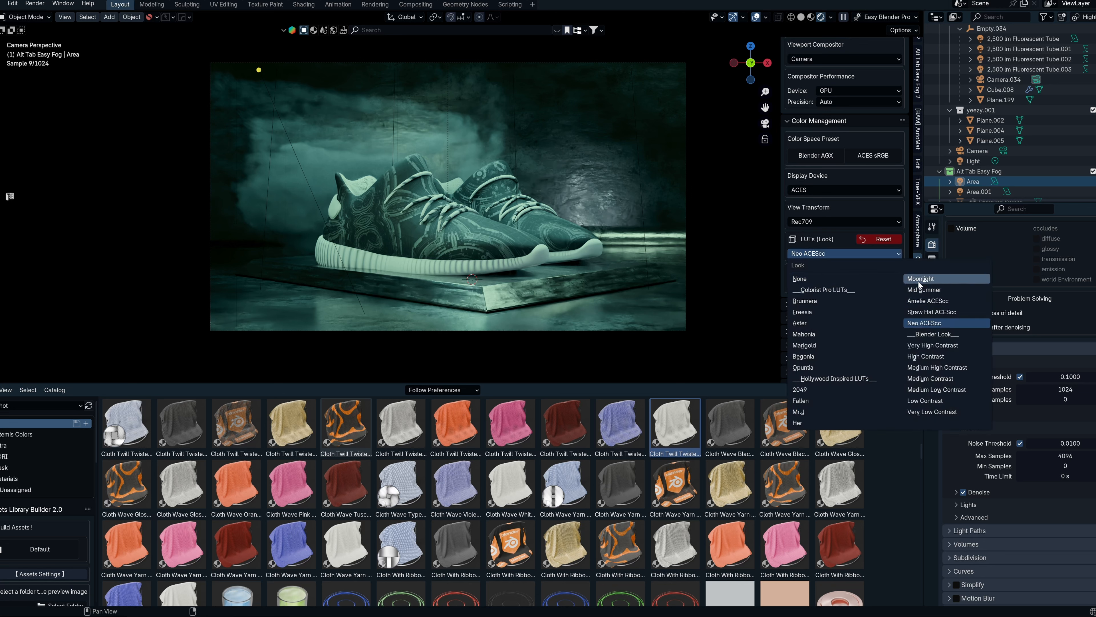
{"action": "left_click", "coordinate": [922, 299]}
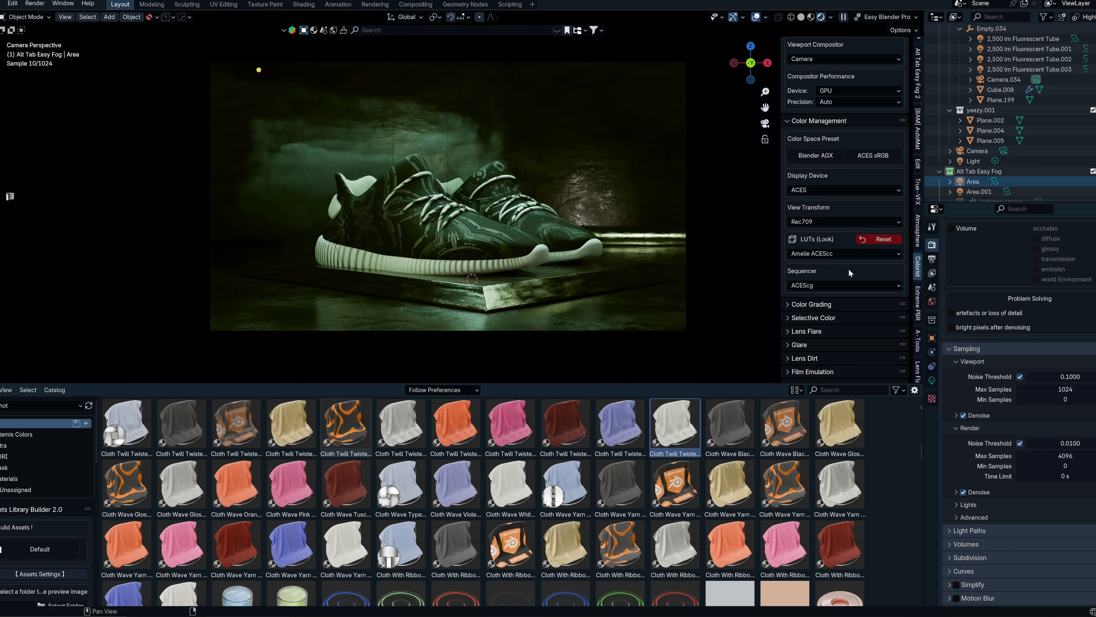
Set the LUT look to High Contrast and open the Colorist Pro color grading settings
{"action": "left_click", "coordinate": [827, 254]}
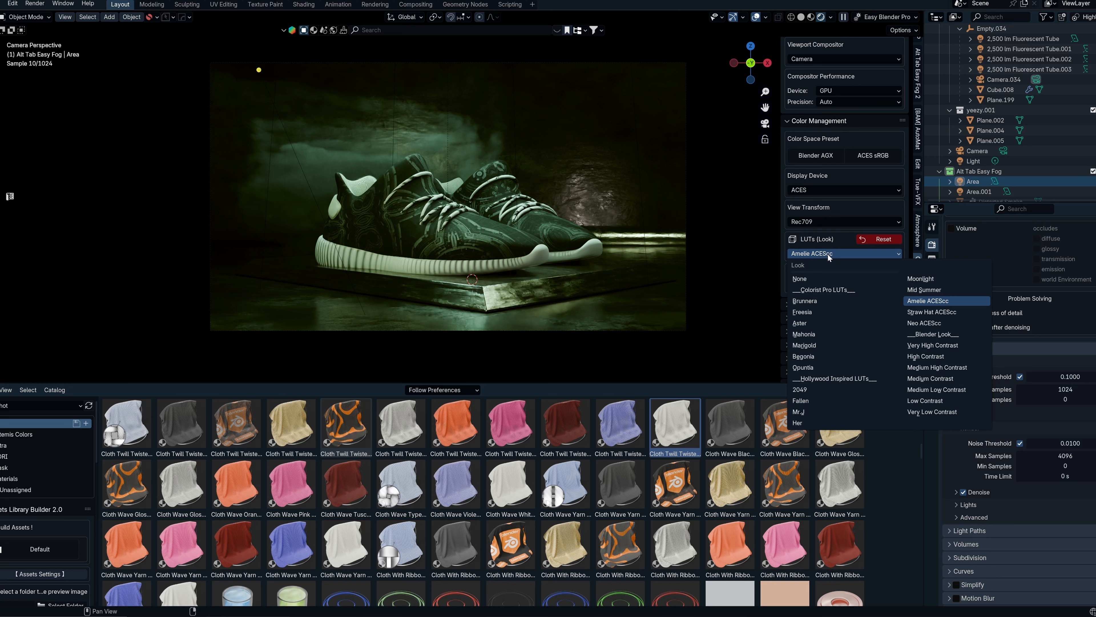
{"action": "left_click", "coordinate": [923, 355]}
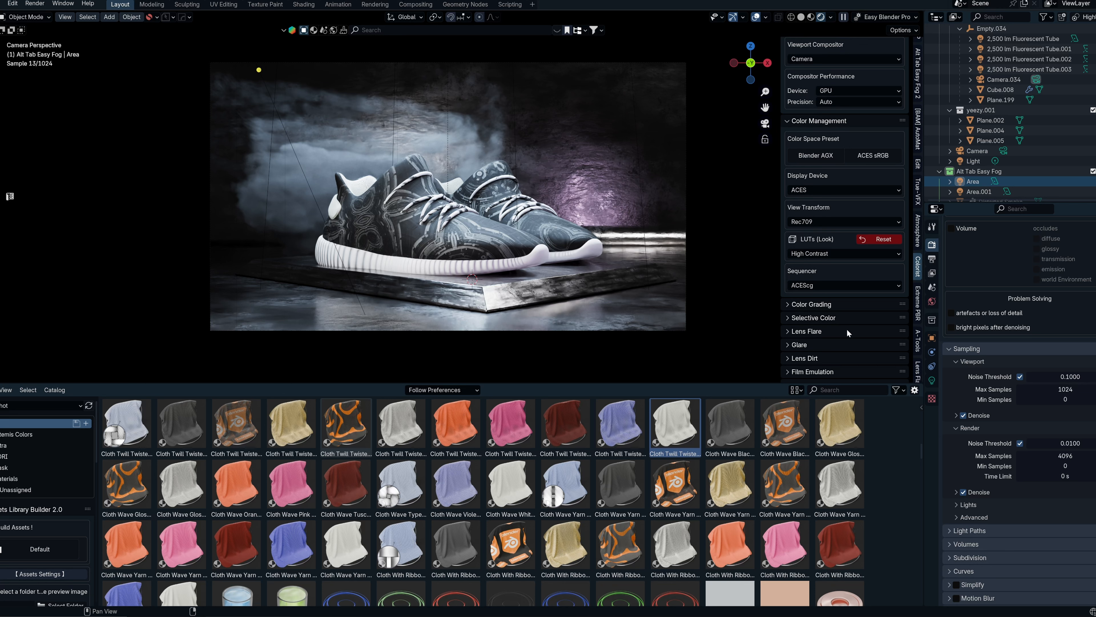
{"action": "left_click", "coordinate": [841, 304]}
{"action": "scroll", "coordinate": [835, 315], "scroll_direction": "down", "scroll_amount": 5}
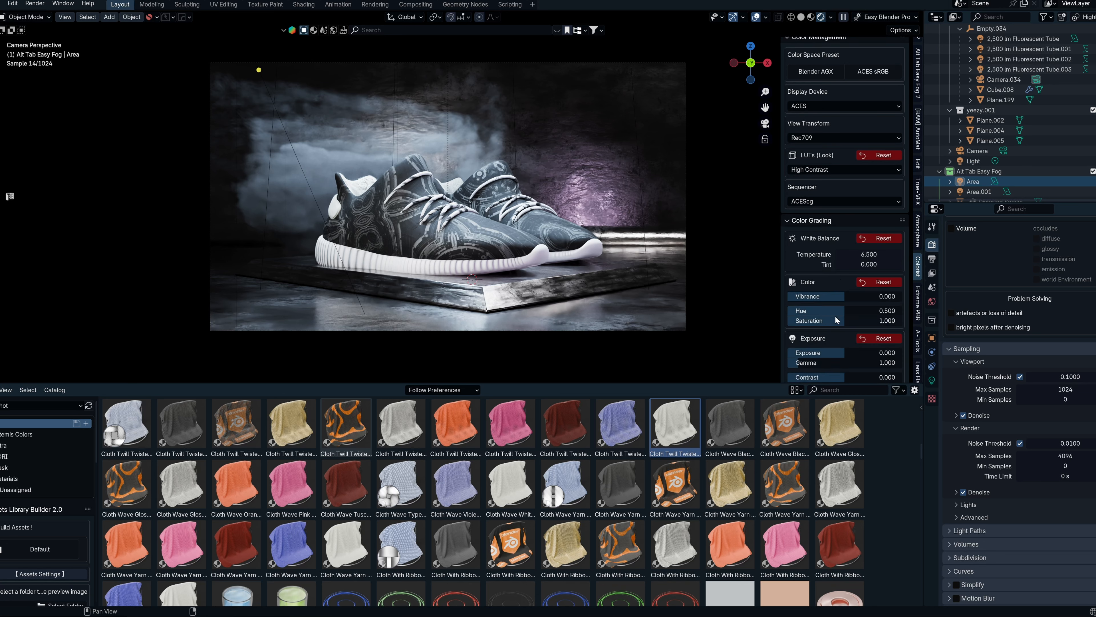
{"action": "scroll", "coordinate": [834, 315], "scroll_direction": "down", "scroll_amount": 7}
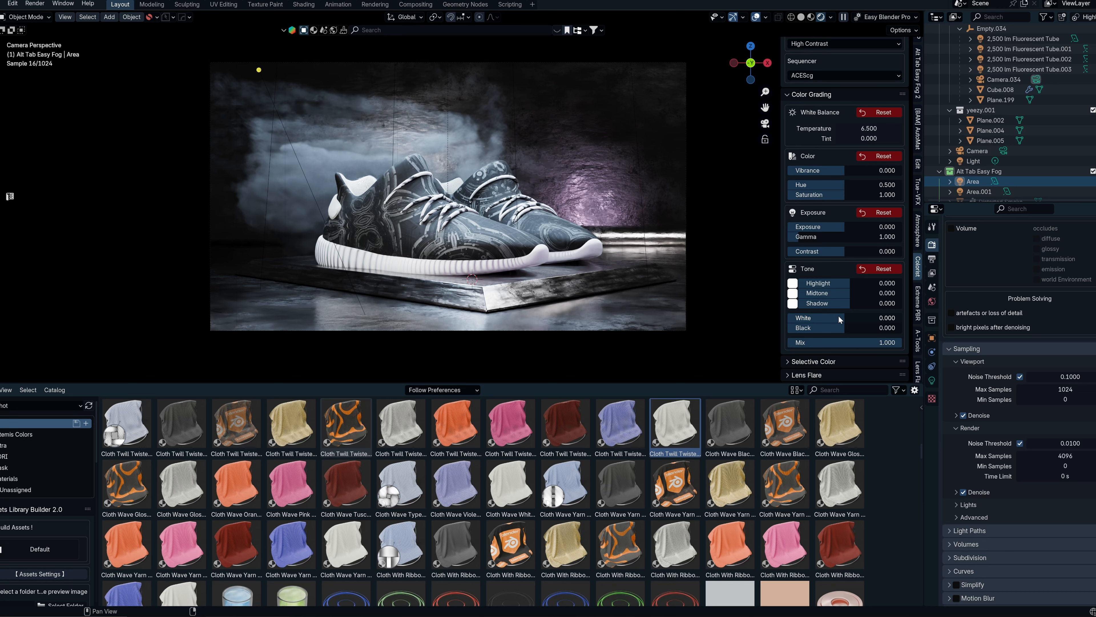
{"action": "scroll", "coordinate": [838, 314], "scroll_direction": "down", "scroll_amount": 3}
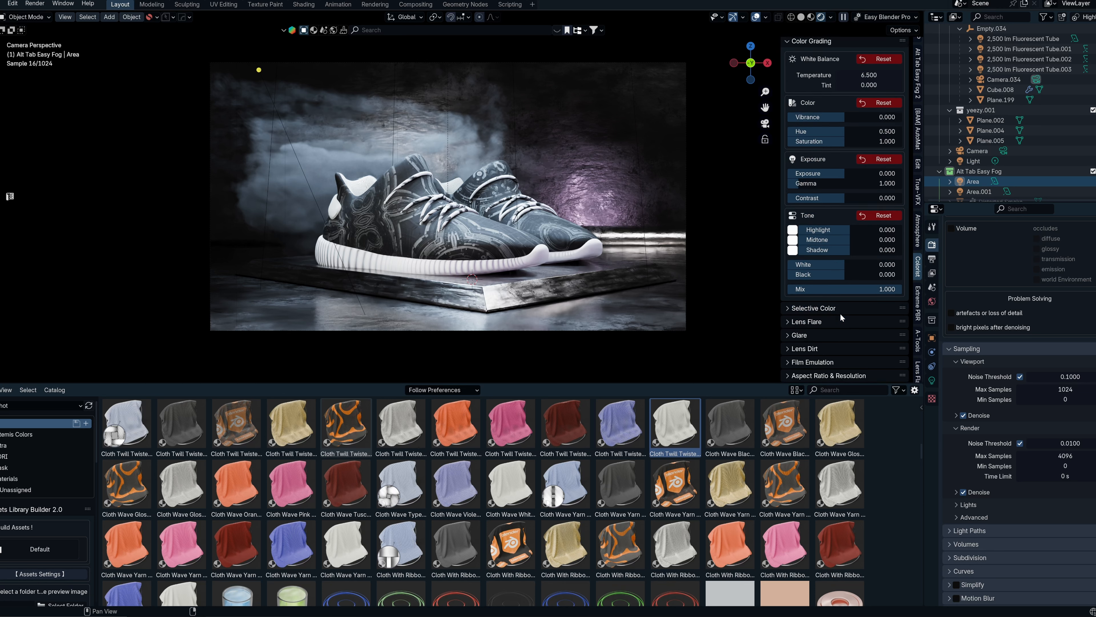
Set the glare Ghost opacity to about 0.043 and the Streaks opacity to about 0.014
{"action": "left_click", "coordinate": [787, 332]}
{"action": "scroll", "coordinate": [841, 314], "scroll_direction": "down", "scroll_amount": 3}
{"action": "scroll", "coordinate": [845, 311], "scroll_direction": "down", "scroll_amount": 2}
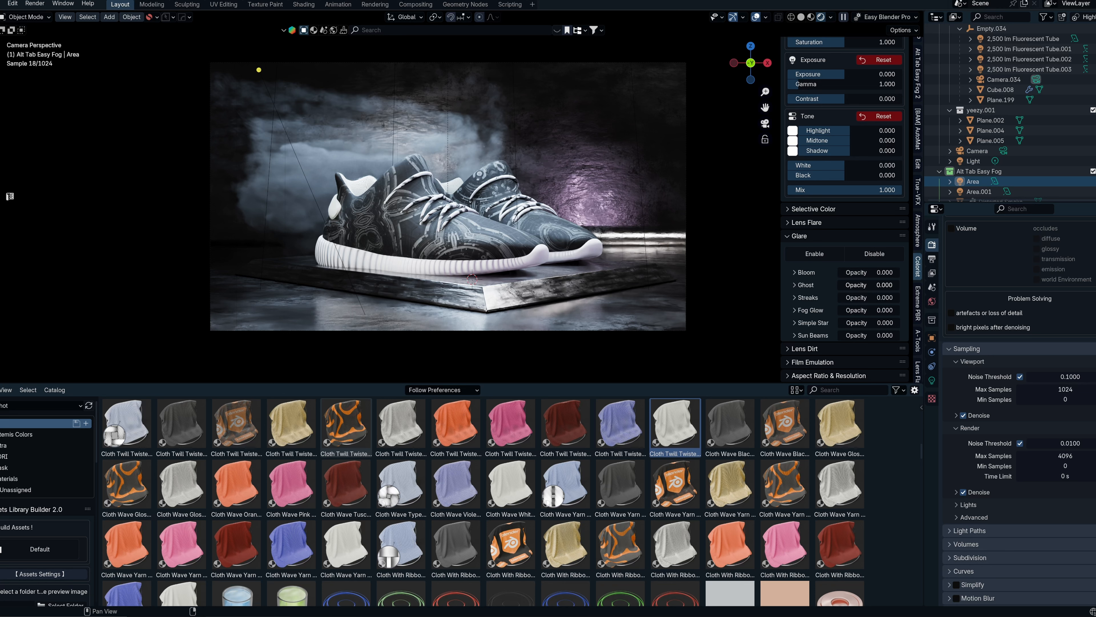
{"action": "mouse_move", "coordinate": [840, 285]}
{"action": "left_mouse_down"}
{"action": "mouse_move", "coordinate": [855, 284]}
{"action": "mouse_move", "coordinate": [842, 284]}
{"action": "left_mouse_up"}
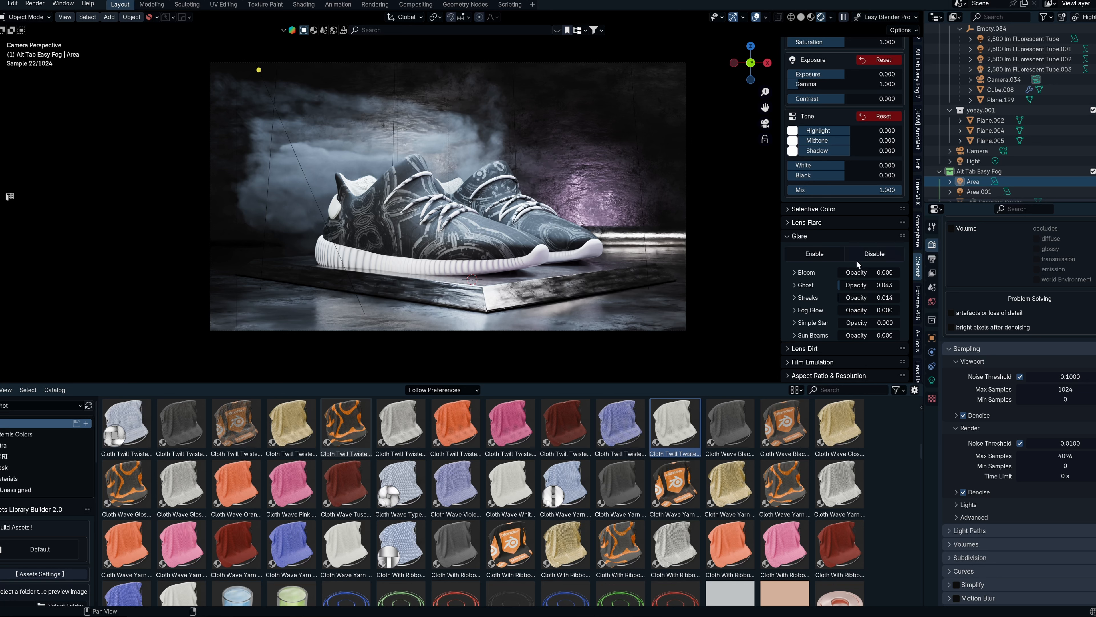
{"action": "scroll", "coordinate": [846, 311], "scroll_direction": "up", "scroll_amount": 6}
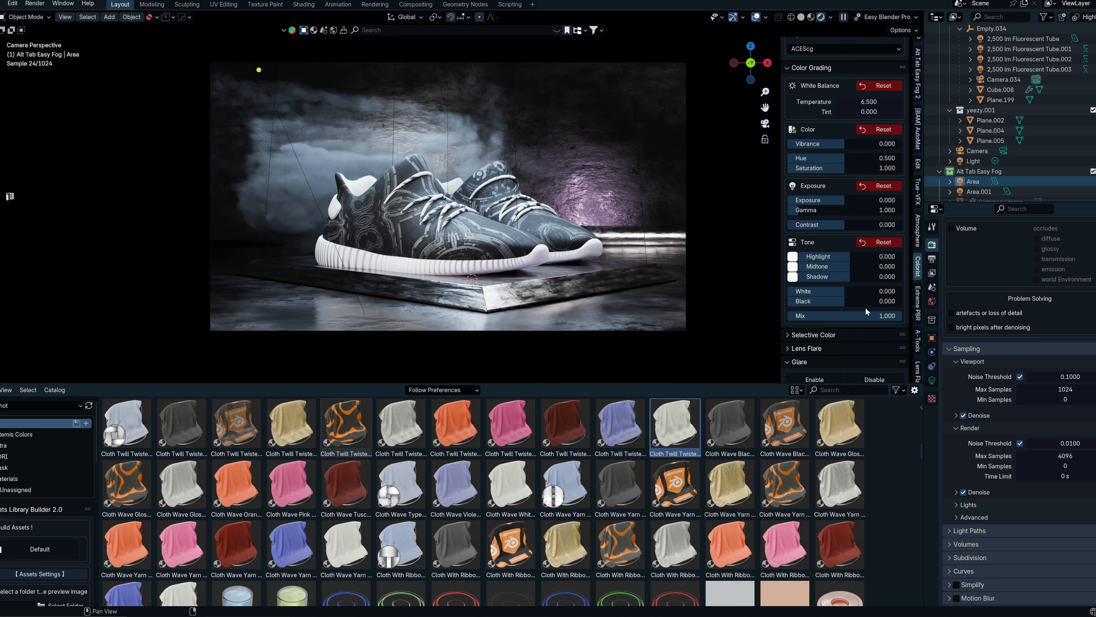
{"action": "scroll", "coordinate": [865, 306], "scroll_direction": "up", "scroll_amount": 3}
{"action": "scroll", "coordinate": [868, 289], "scroll_direction": "up", "scroll_amount": 1}
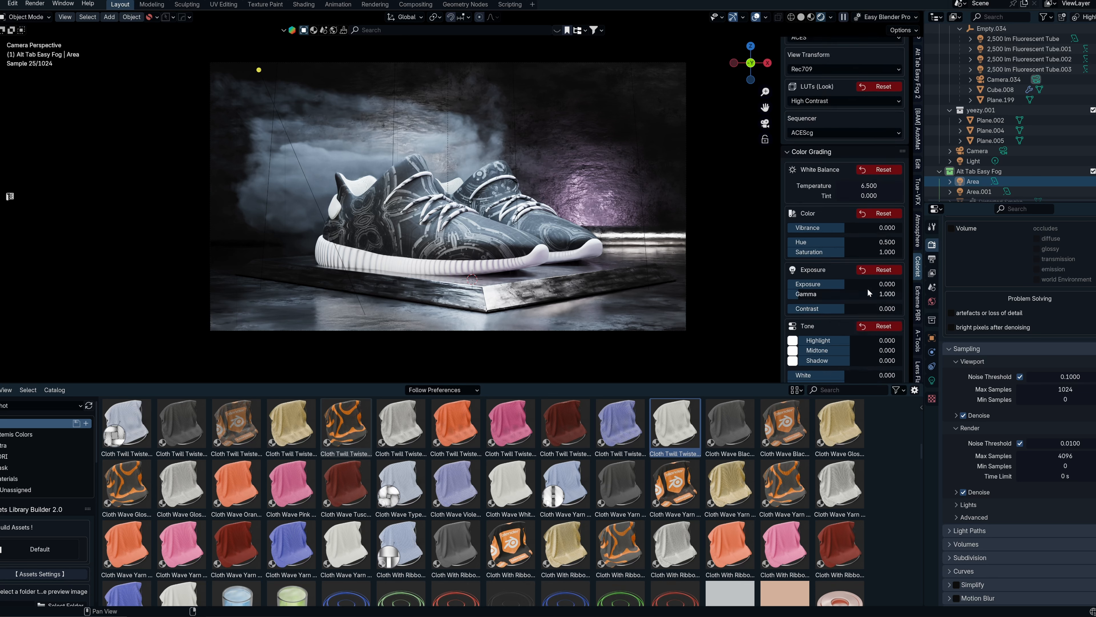
{"action": "scroll", "coordinate": [862, 273], "scroll_direction": "up", "scroll_amount": 6}
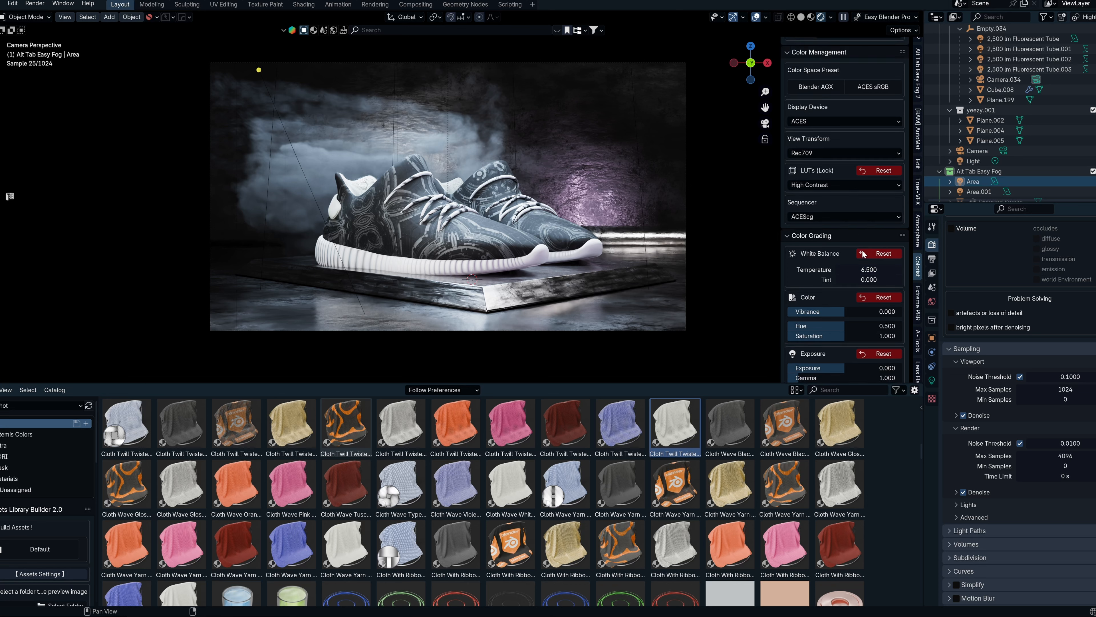
{"action": "scroll", "coordinate": [862, 250], "scroll_direction": "down", "scroll_amount": 1}
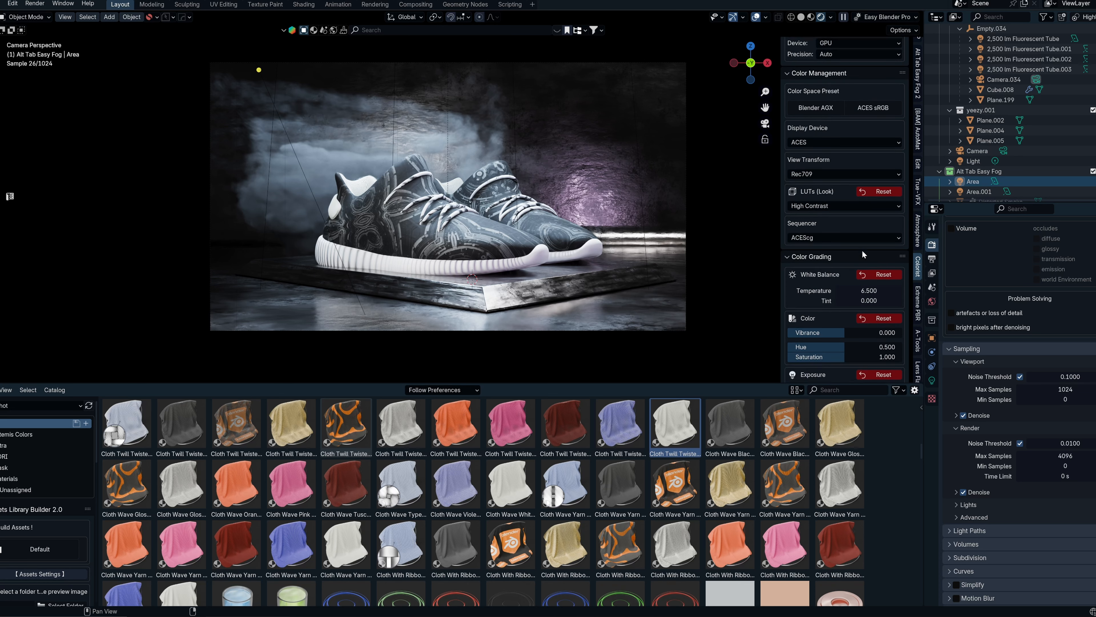
{"action": "scroll", "coordinate": [862, 250], "scroll_direction": "down", "scroll_amount": 1}
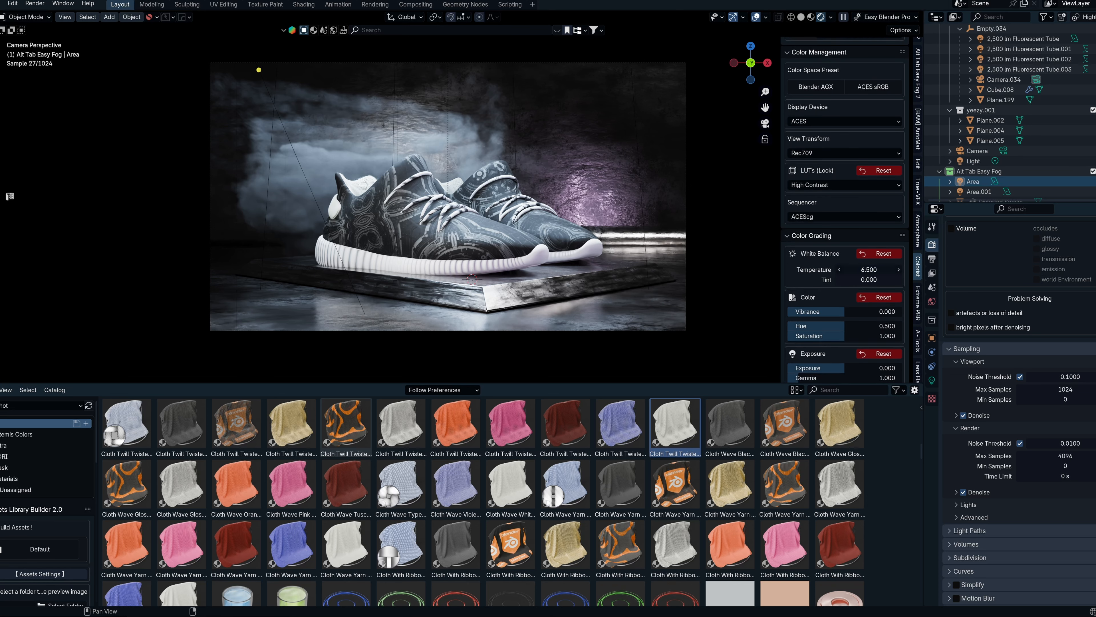